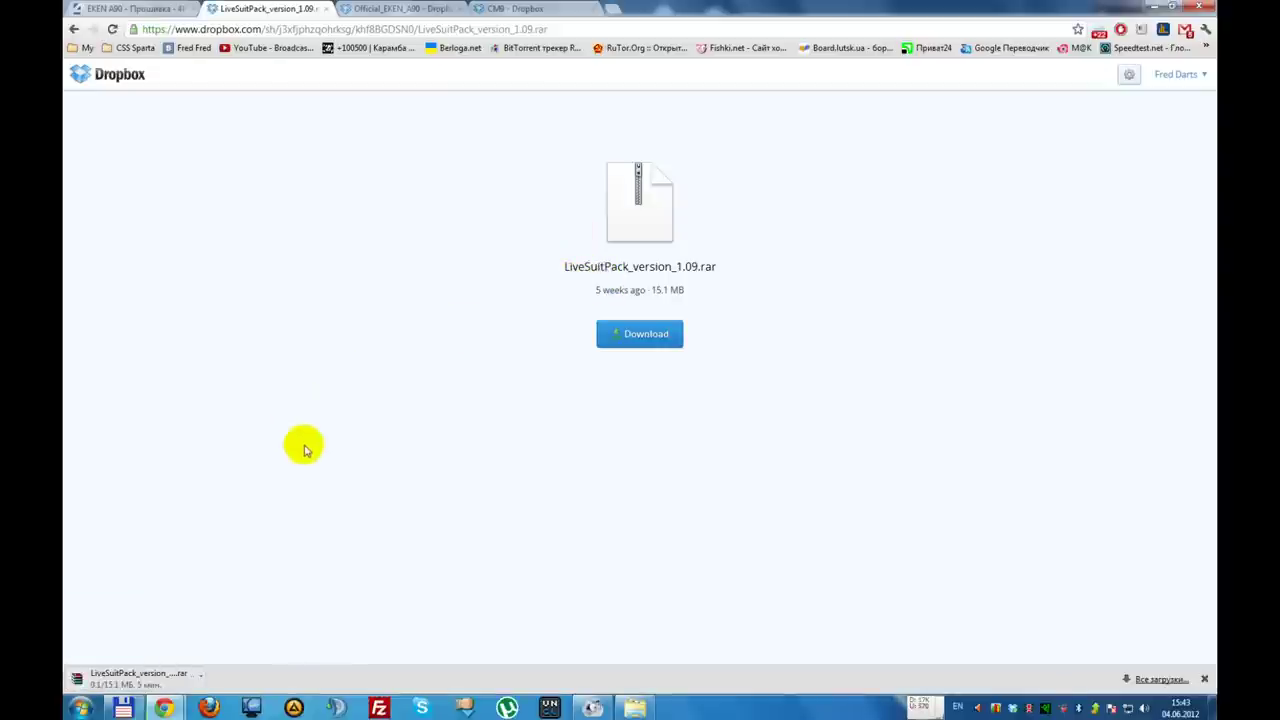
- Open the Dropbox pages of sun4i_crane_A90_1.2_20120503.rar, visturev3_compatibility_1.0.4.zip and cm9_nightly_20120531.zip
click(395, 10)
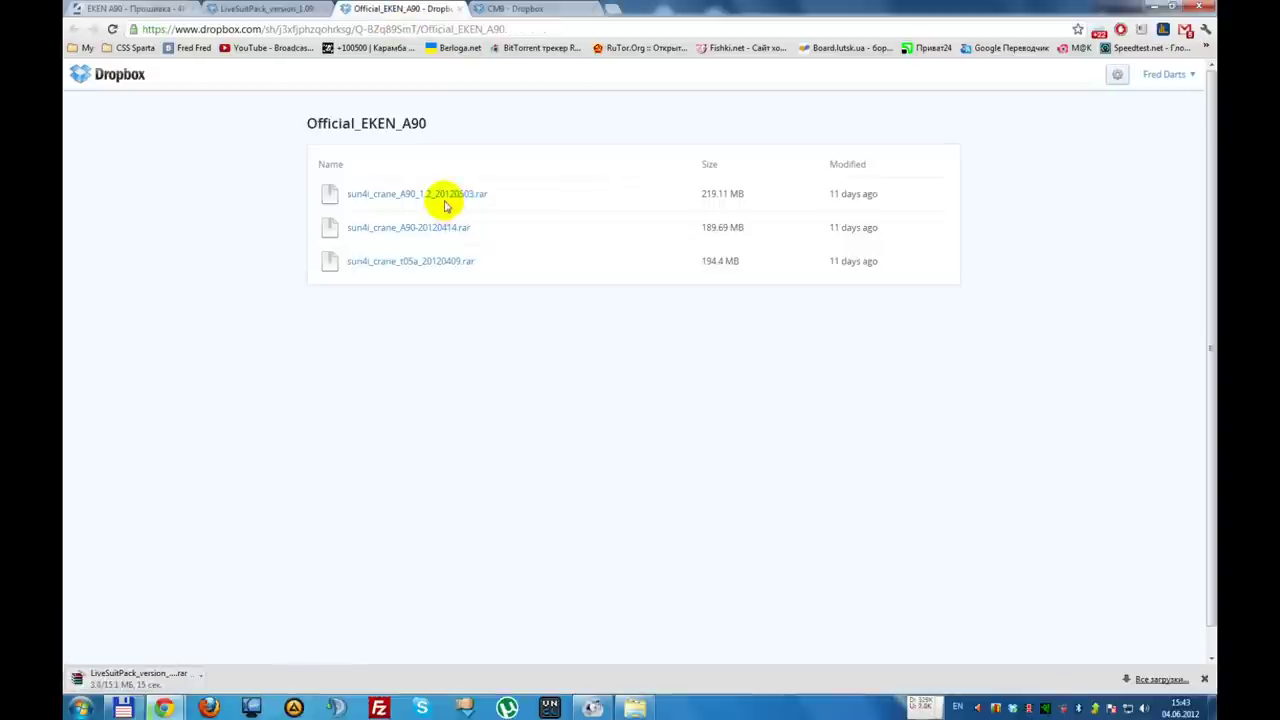
click(445, 194)
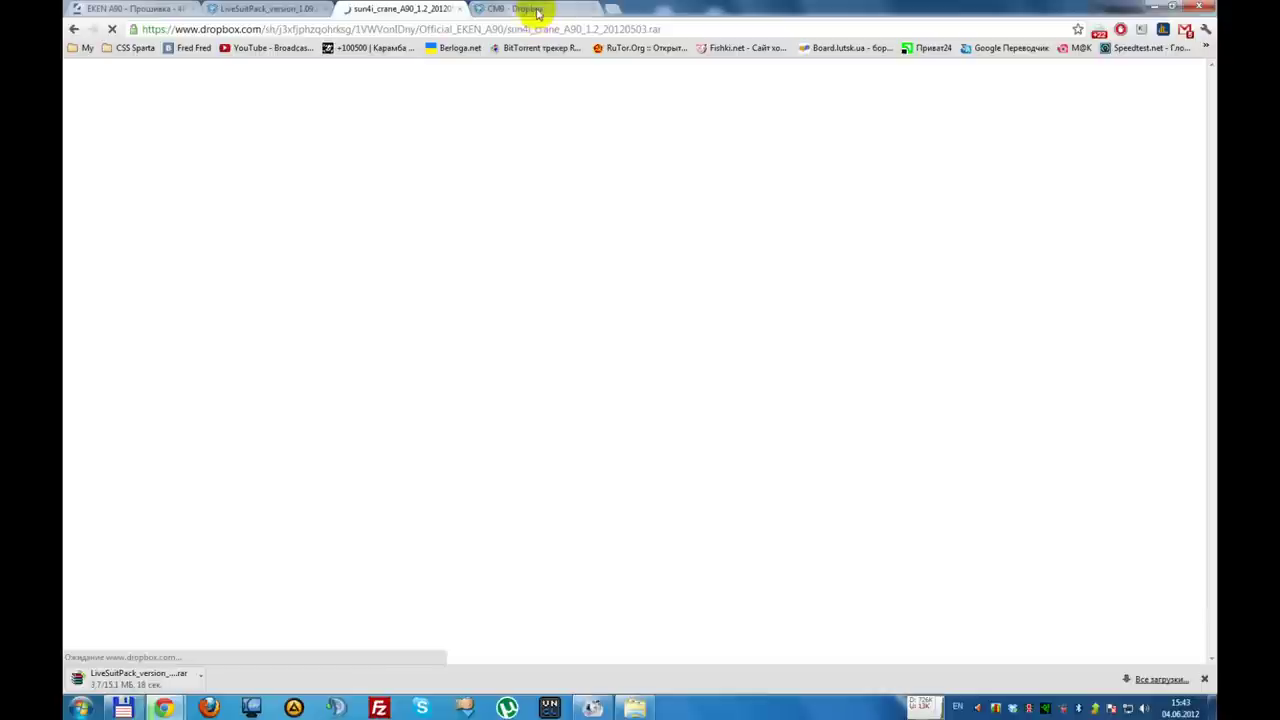
click(534, 9)
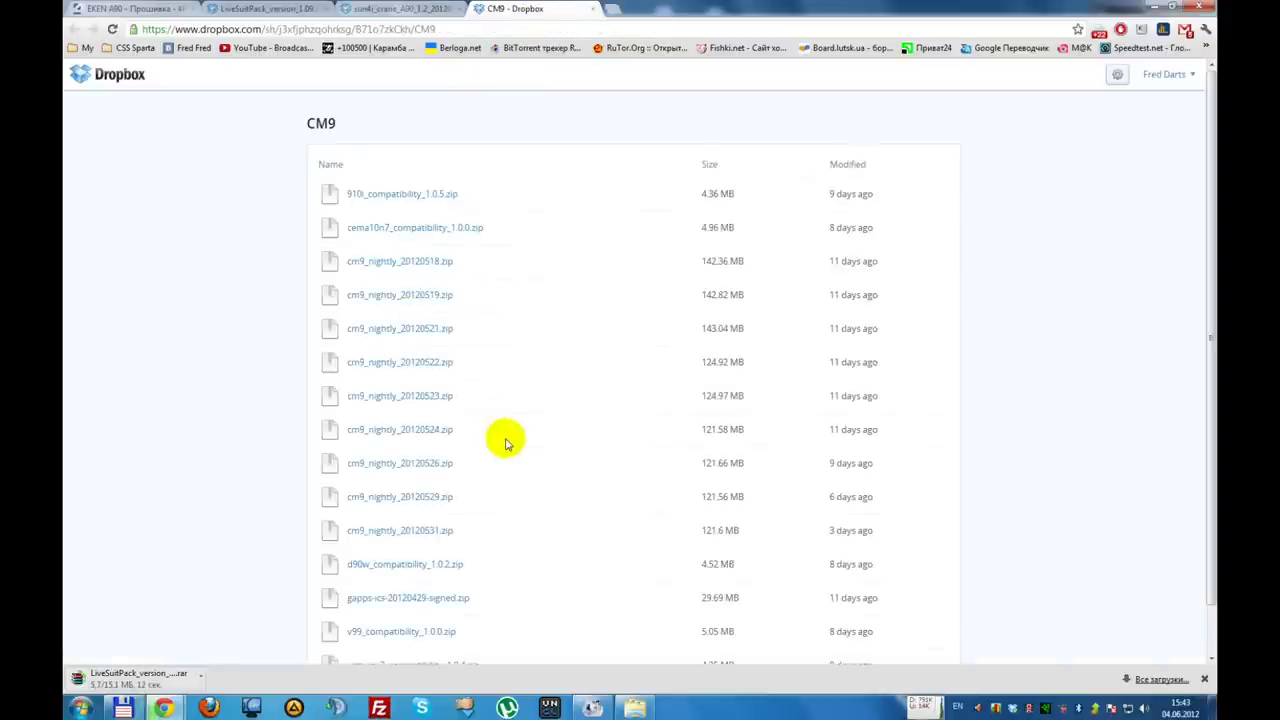
scroll(505, 445, down, 1)
click(430, 613)
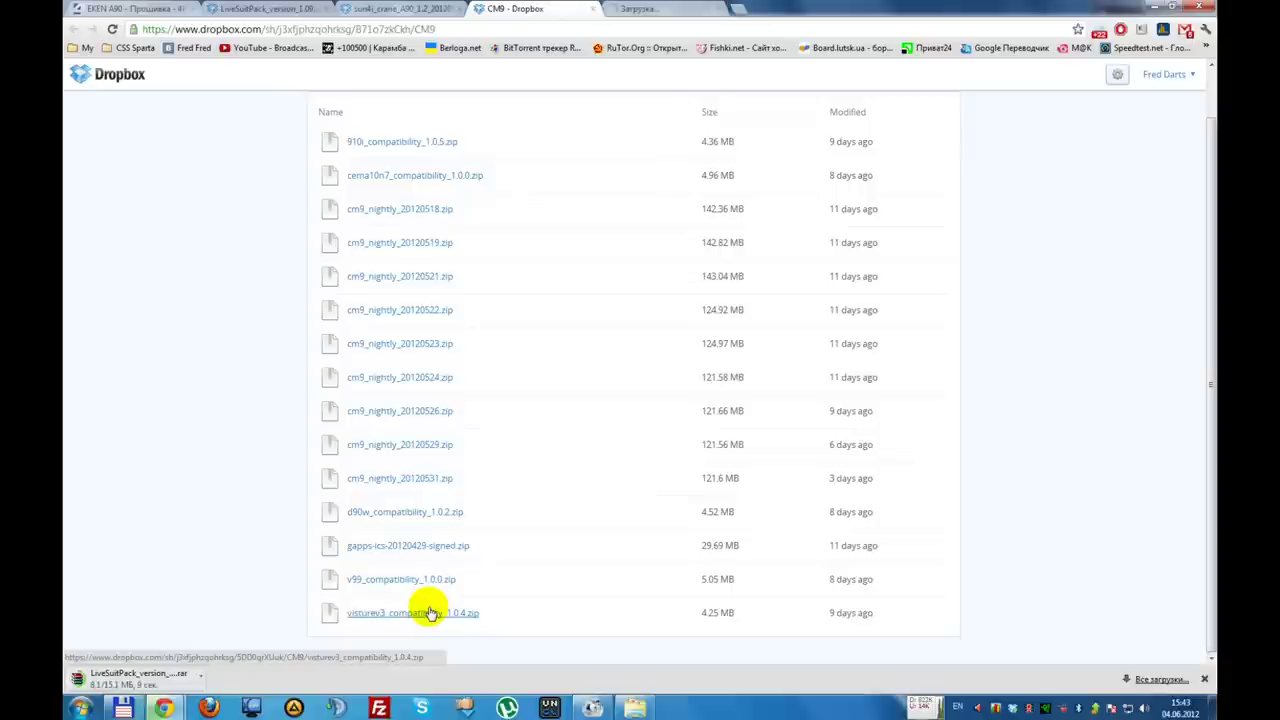
click(421, 479)
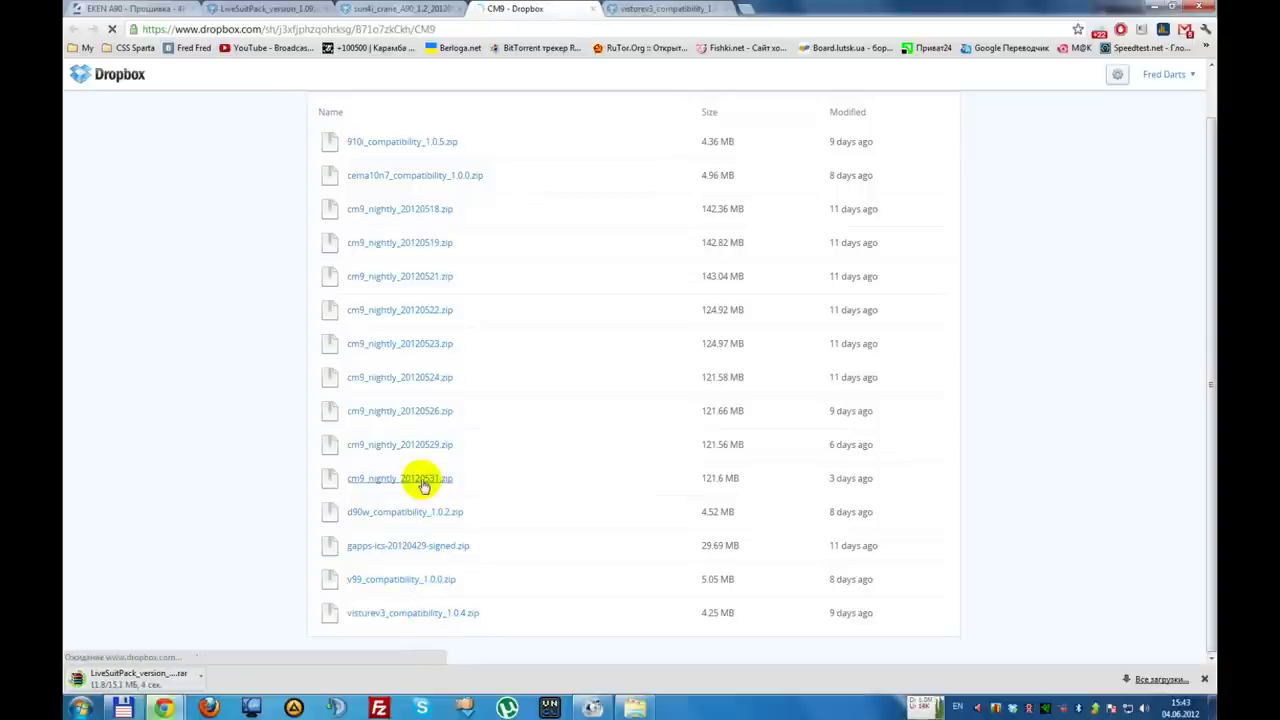
- Download visturev3_compatibility_1.0.4.zip, cm9_nightly_20120531.zip and sun4i_crane_A90_1.2_20120503.rar from their Dropbox pages
click(648, 9)
click(660, 338)
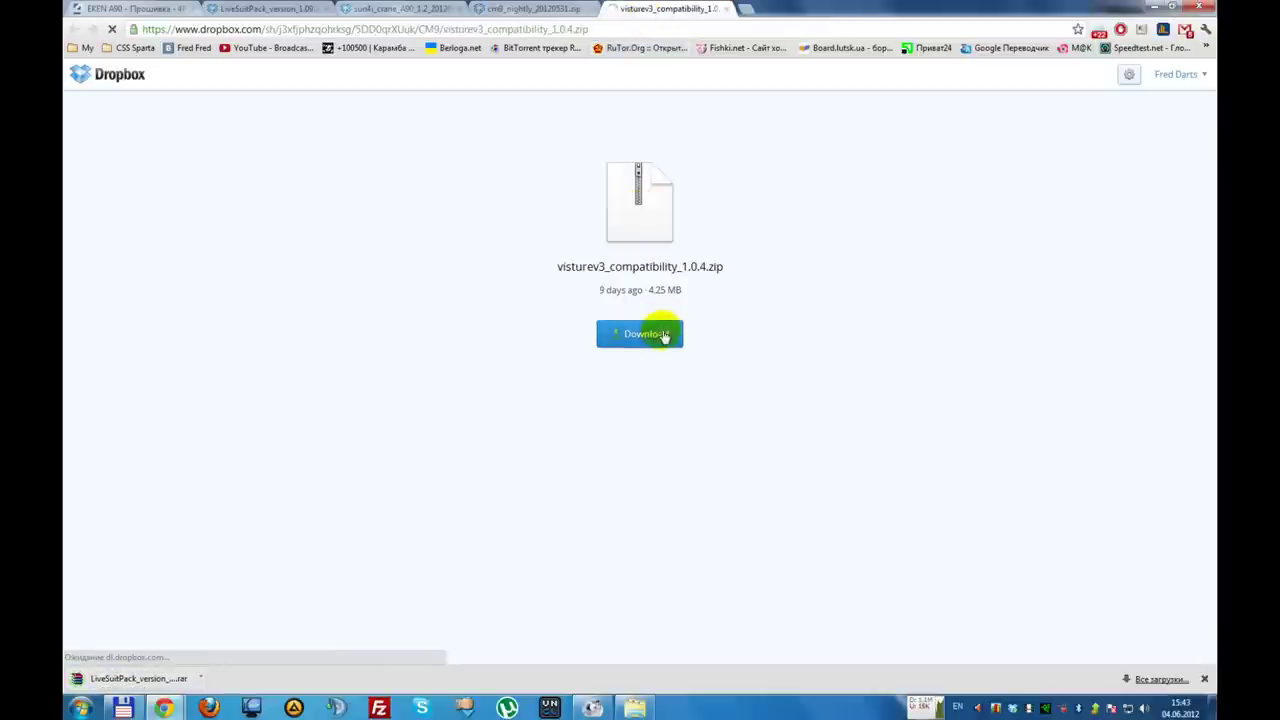
click(521, 10)
click(653, 341)
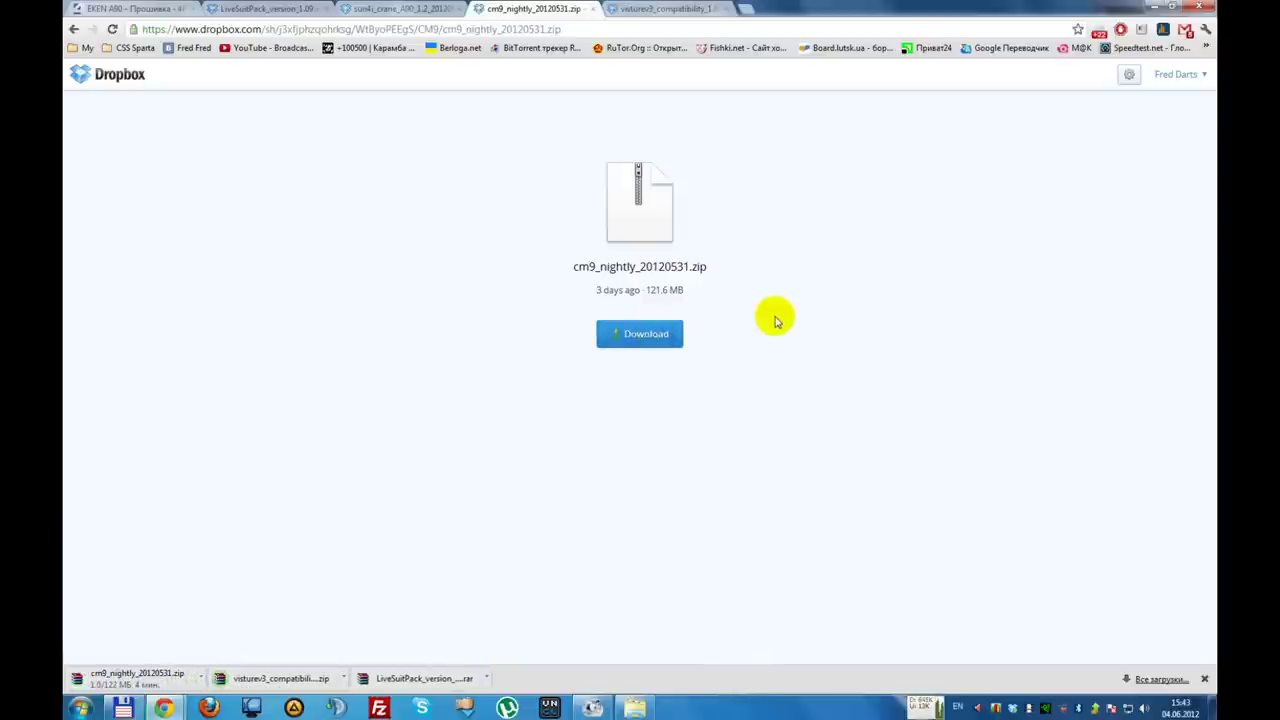
click(408, 9)
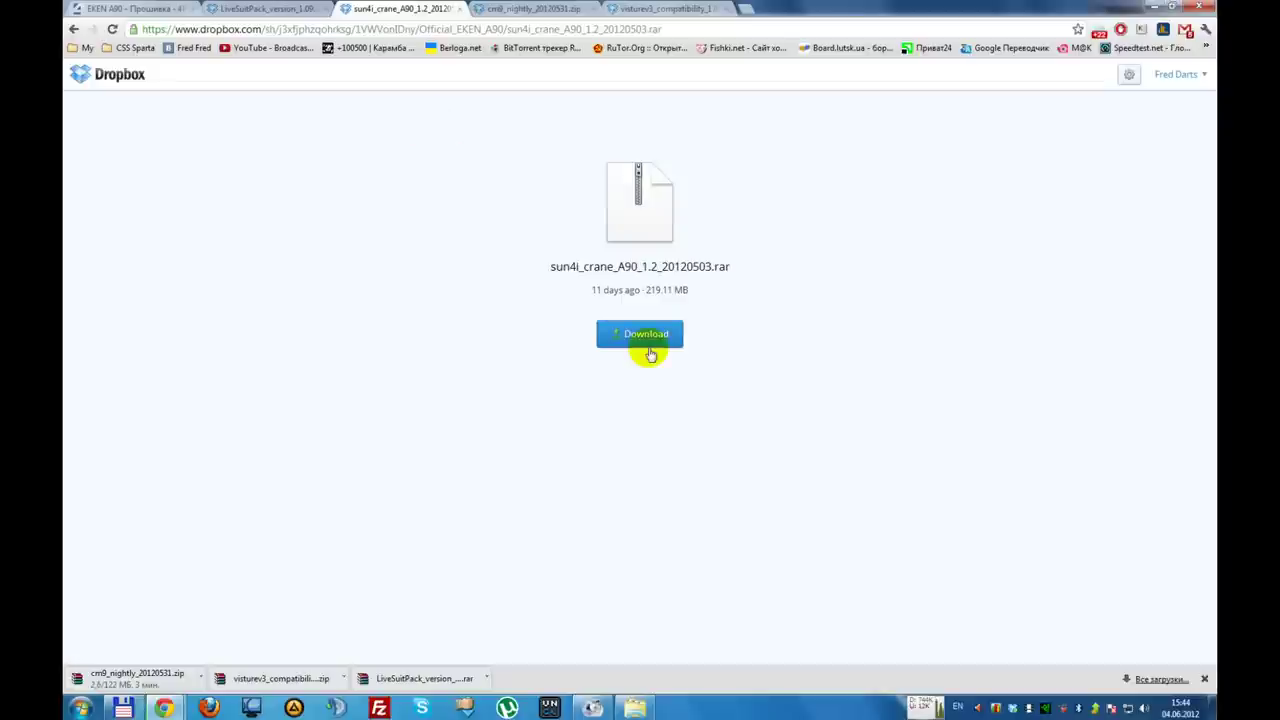
click(650, 343)
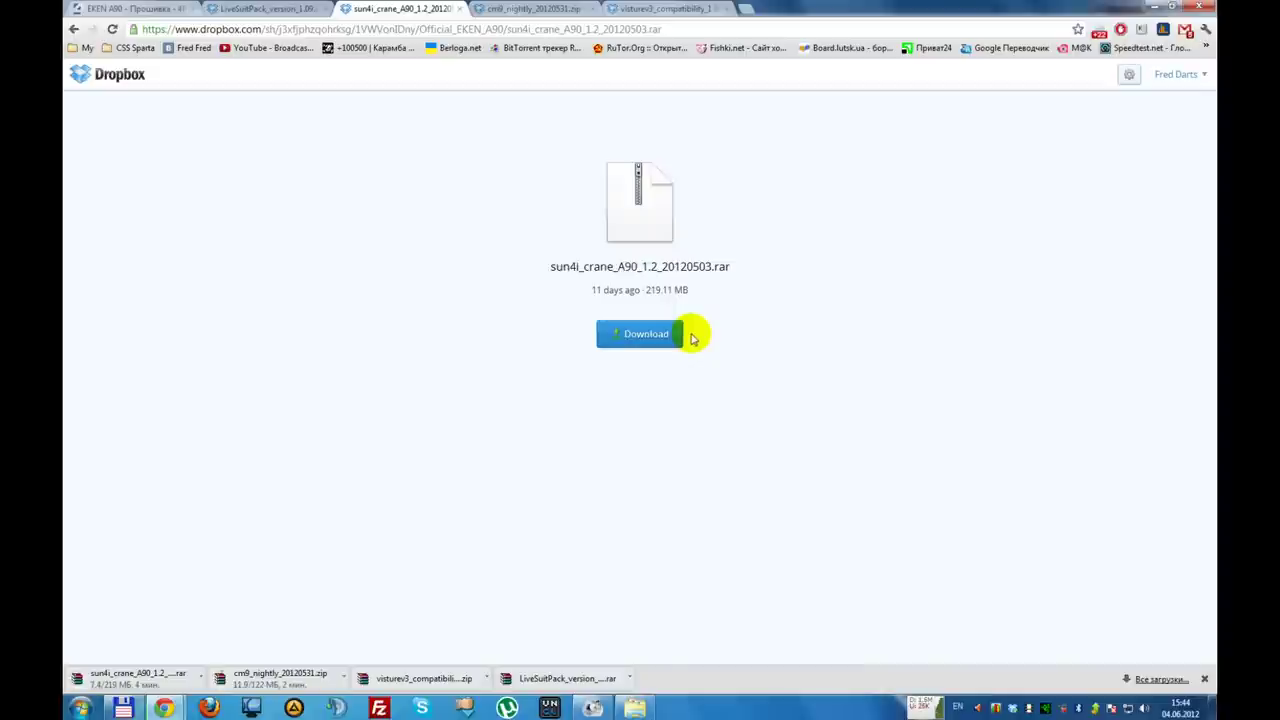
- Show the downloaded LiveSuitPack archive in its folder and sort the Downloads files by modification date
click(633, 677)
click(663, 634)
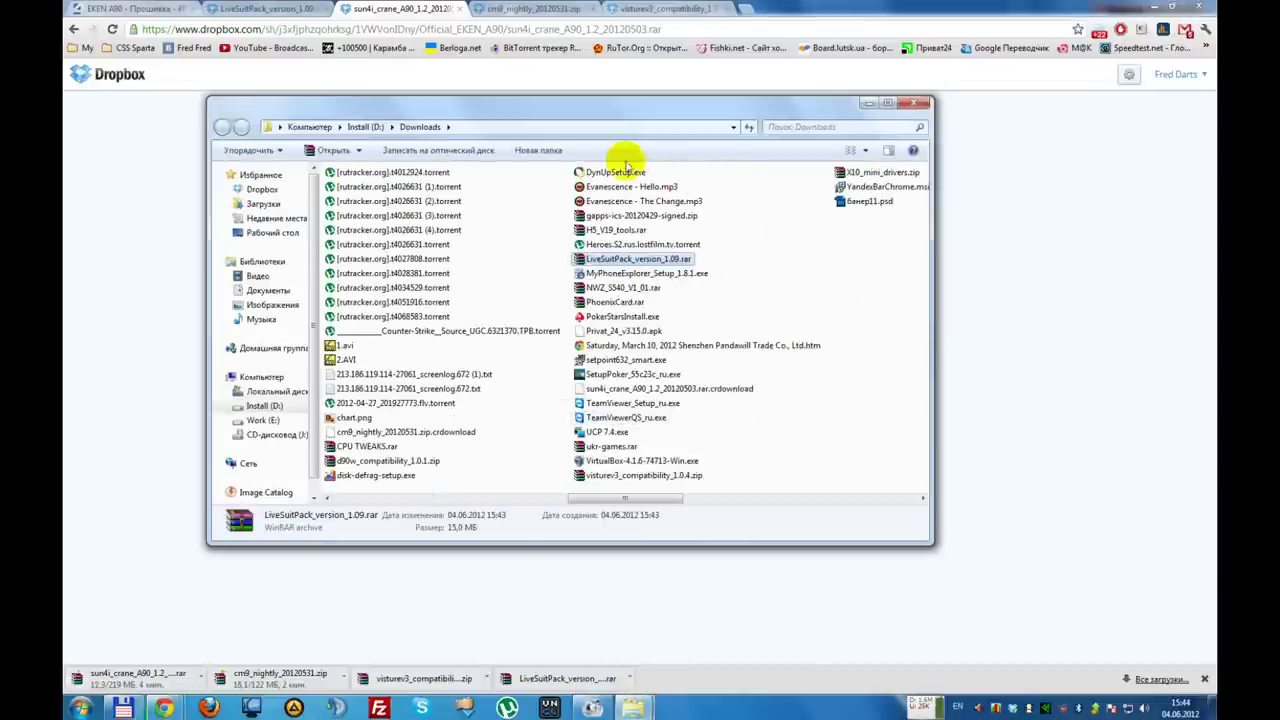
right_click(809, 276)
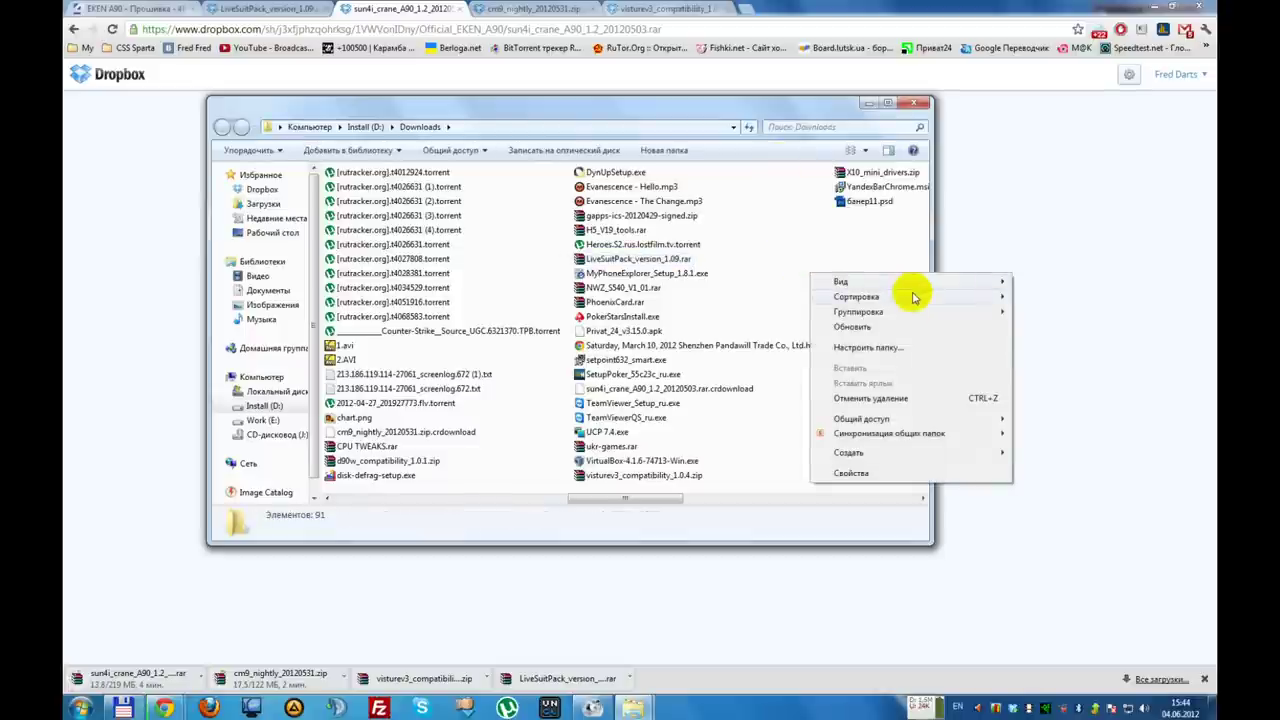
mouse_move(955, 309)
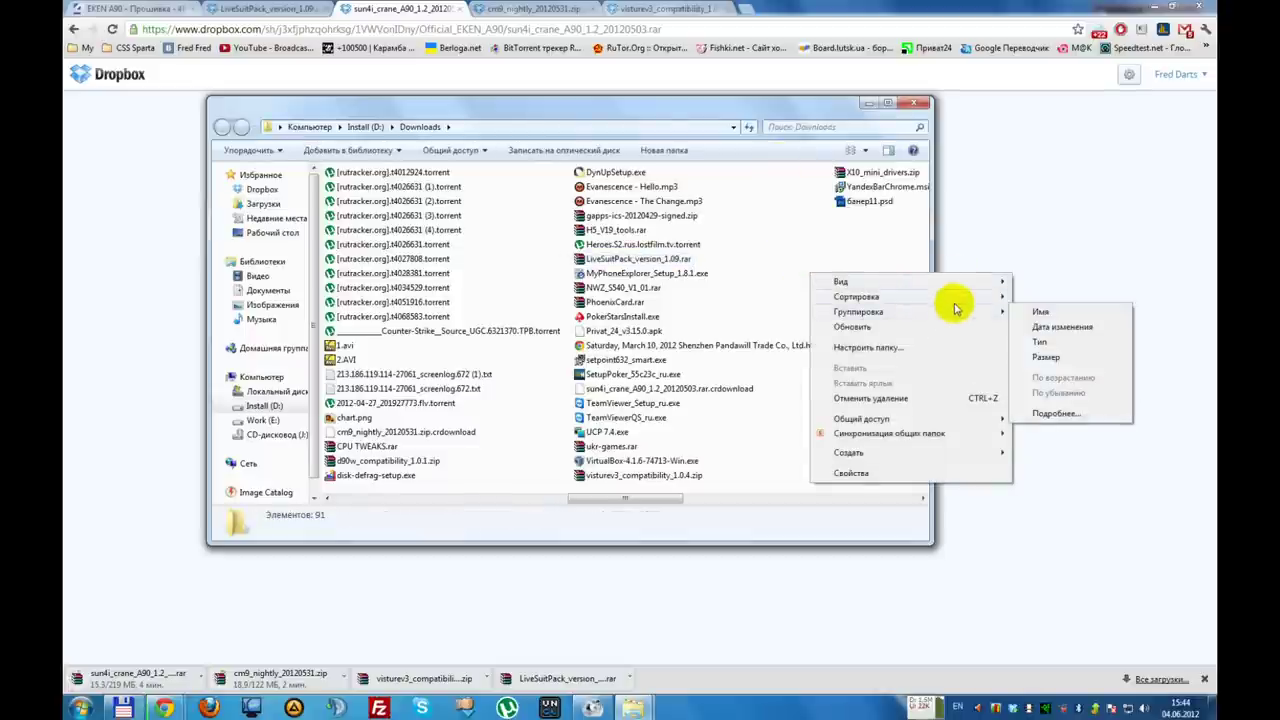
click(1039, 311)
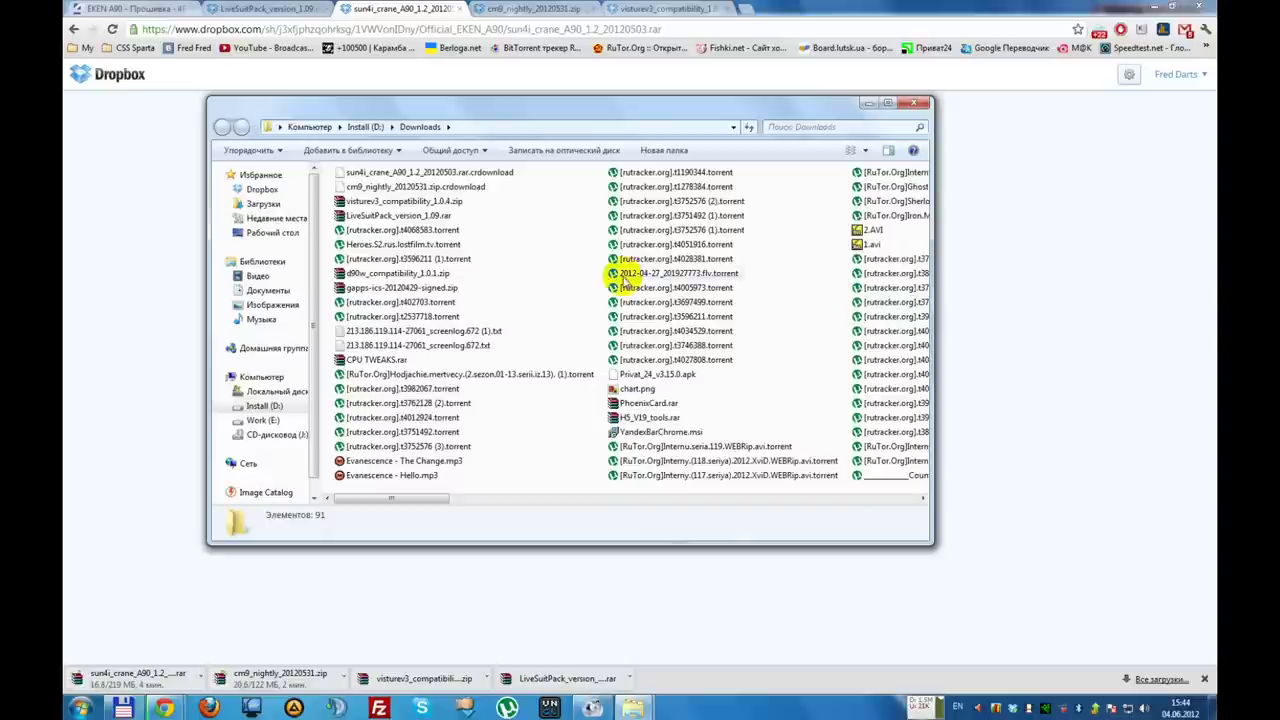
mouse_move(399, 216)
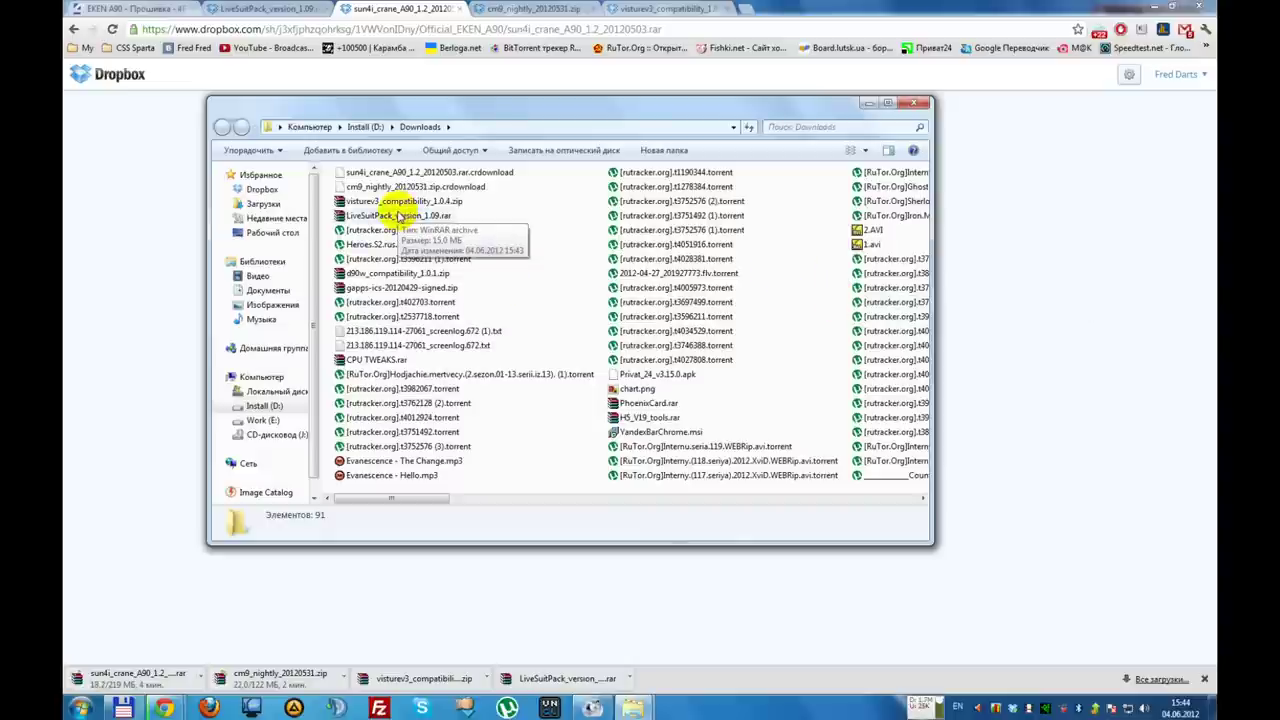
click(866, 105)
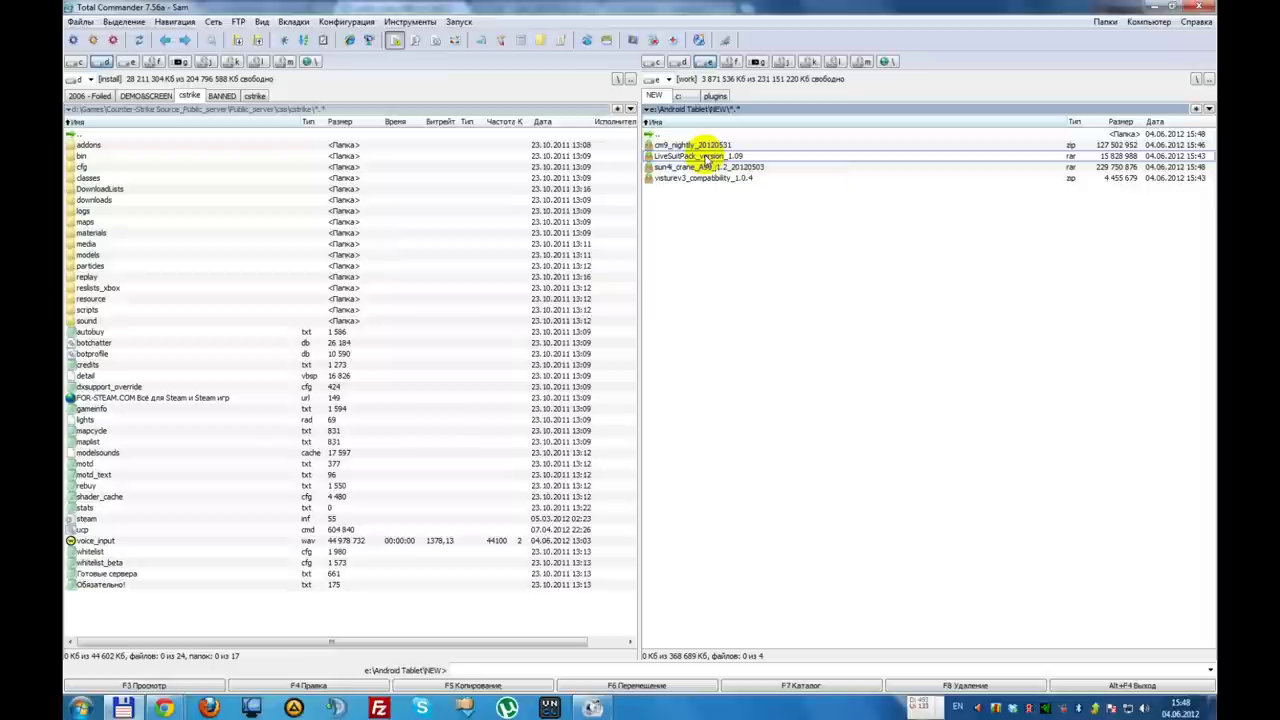
- Extract LiveSuitPack_version_1.09.rar into its own LiveSuitPack_version_1.09 folder and open that folder
right_click(700, 156)
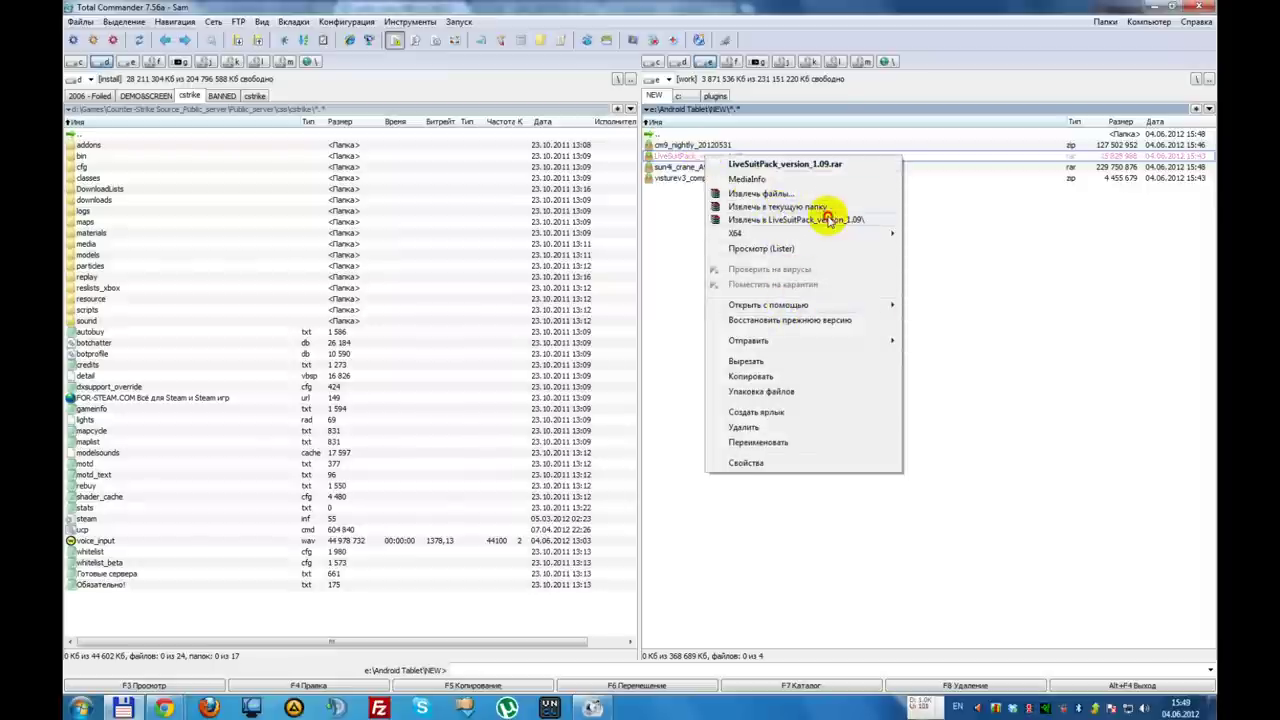
click(829, 219)
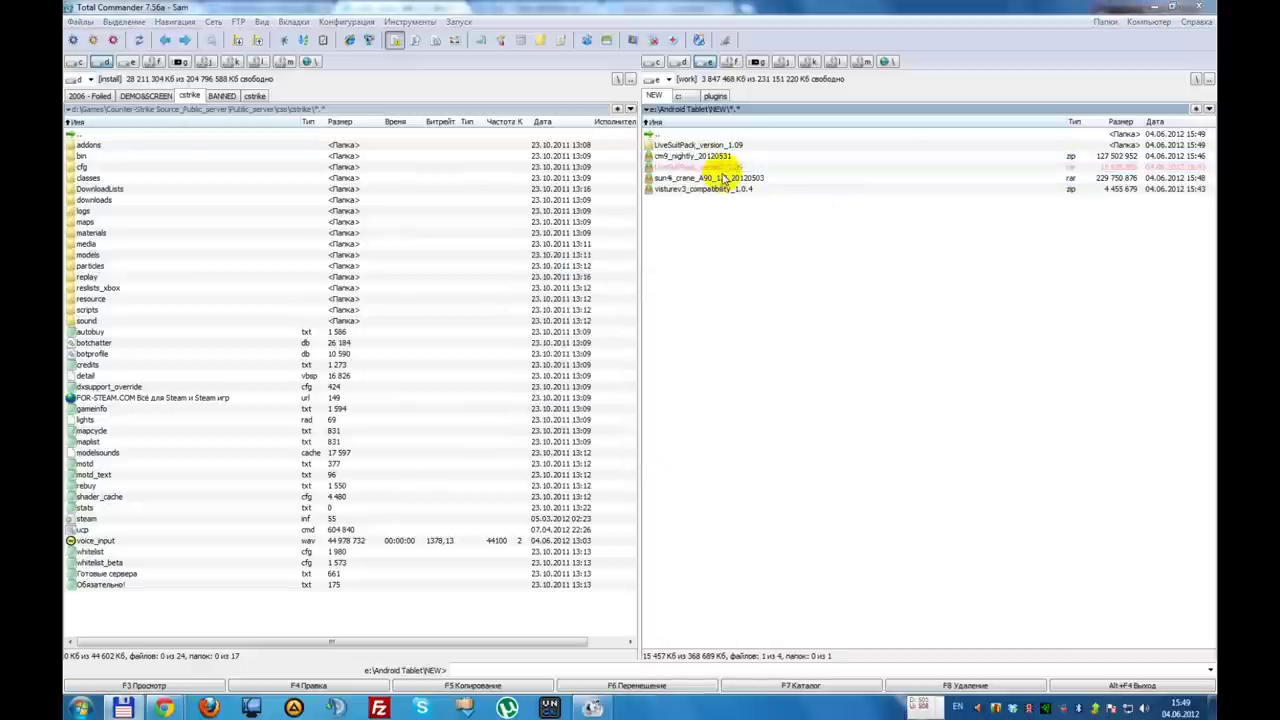
double_click(679, 145)
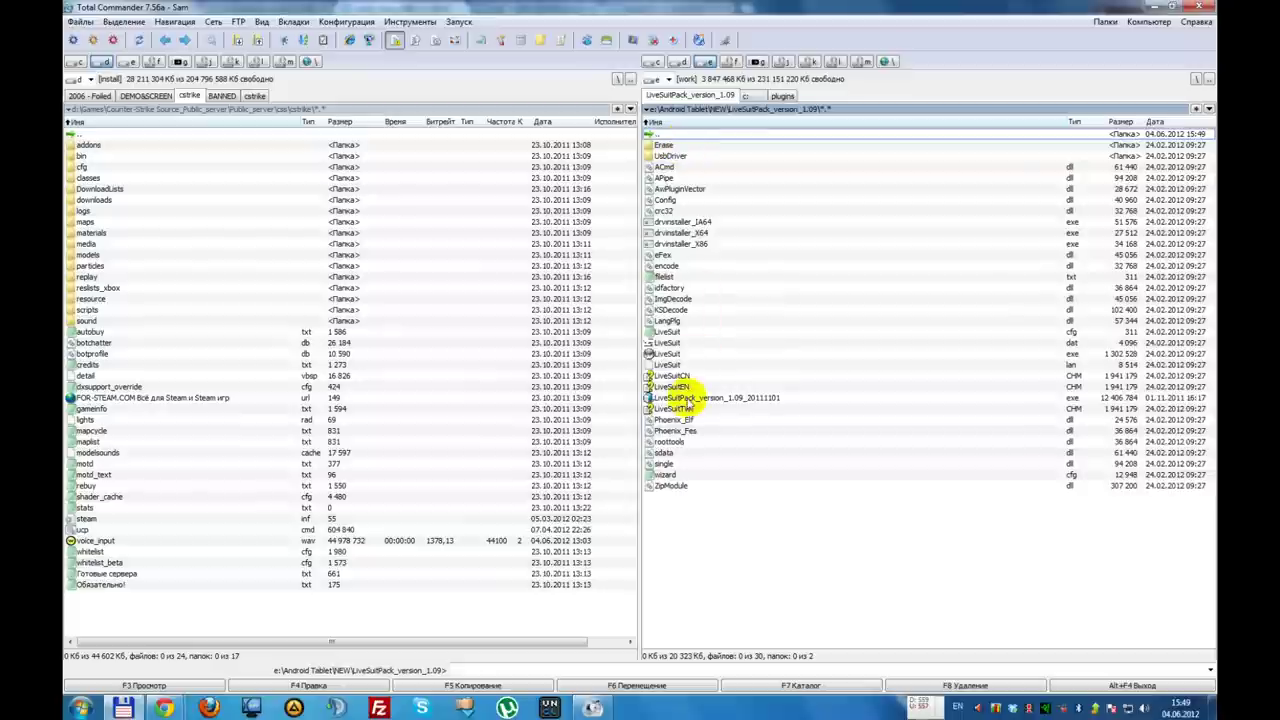
- Delete everything in the LiveSuitPack_version_1.09 folder except the UsbDriver folder and LiveSuitPack_version_1.09_20111101.exe
key(ctrl+a)
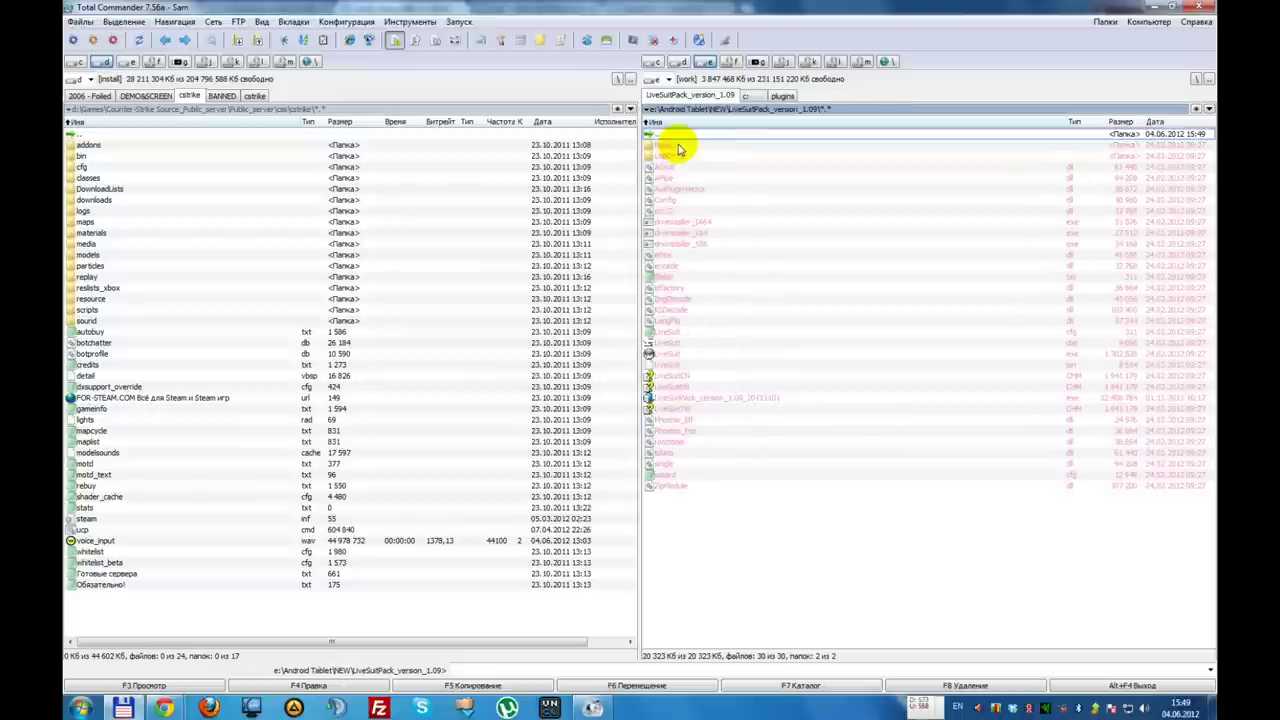
ctrl+click(679, 146)
ctrl+click(668, 146)
ctrl+click(670, 156)
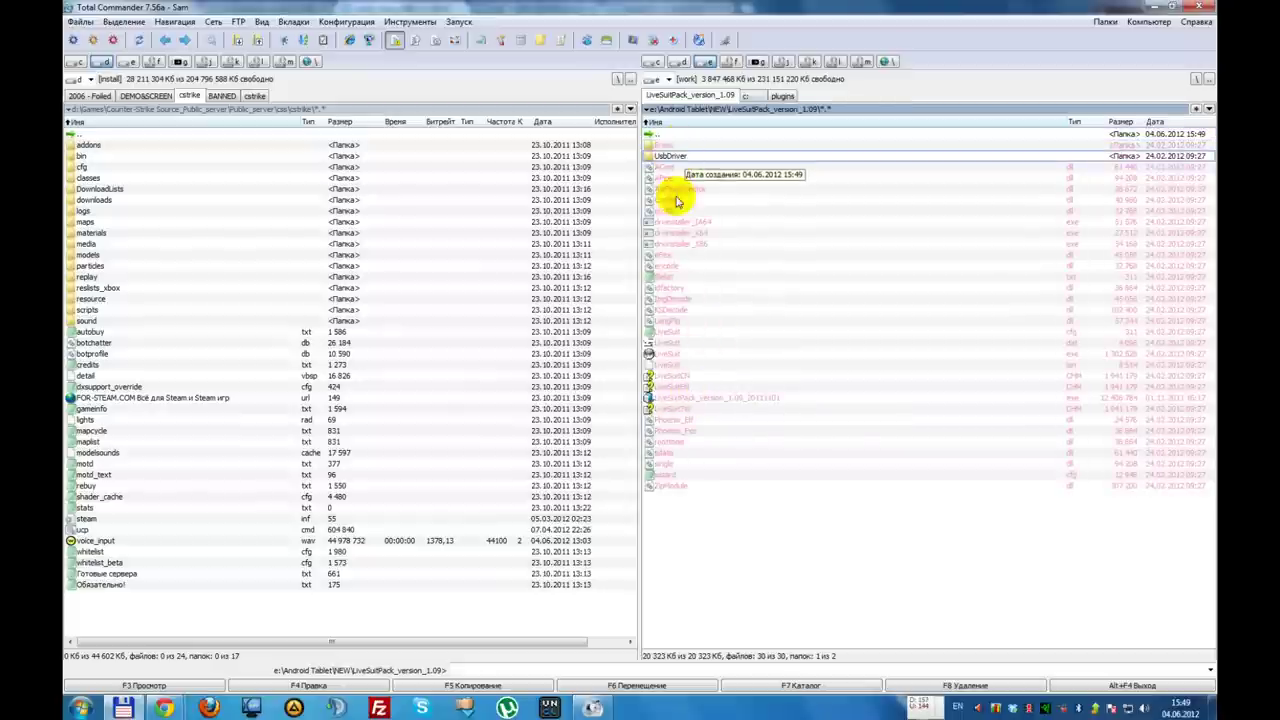
ctrl+click(683, 398)
key(Delete)
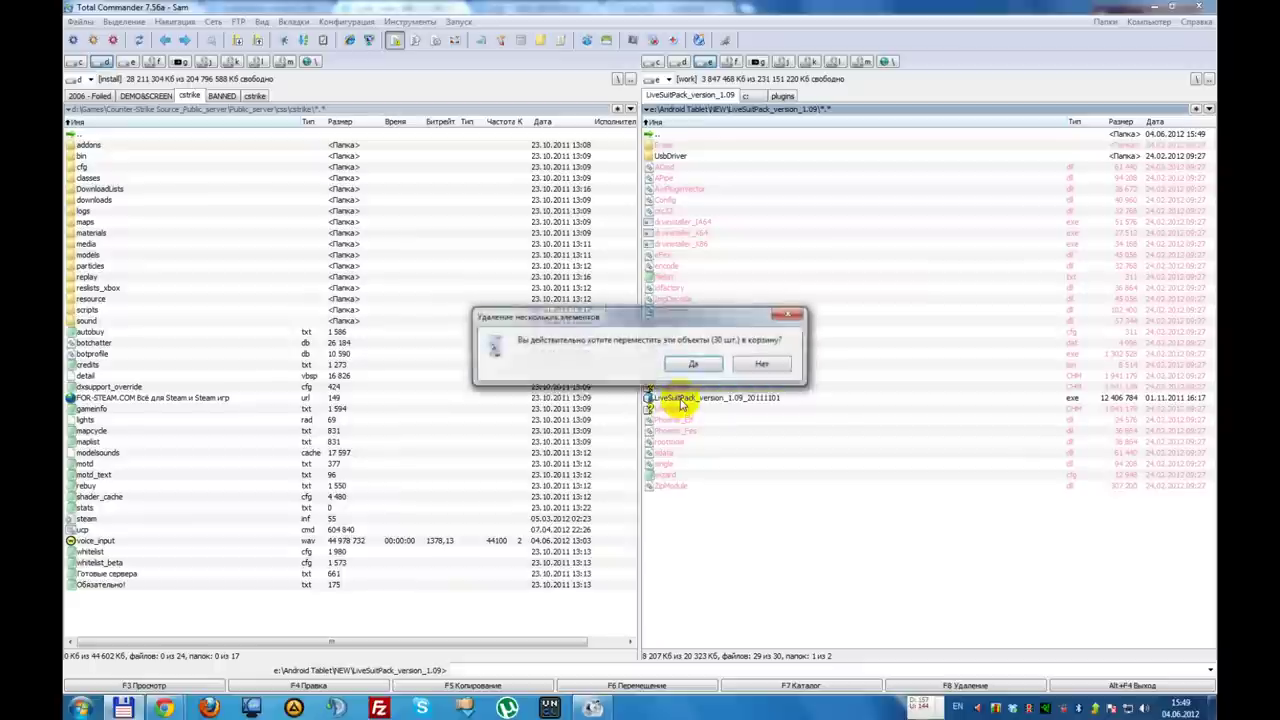
key(Return)
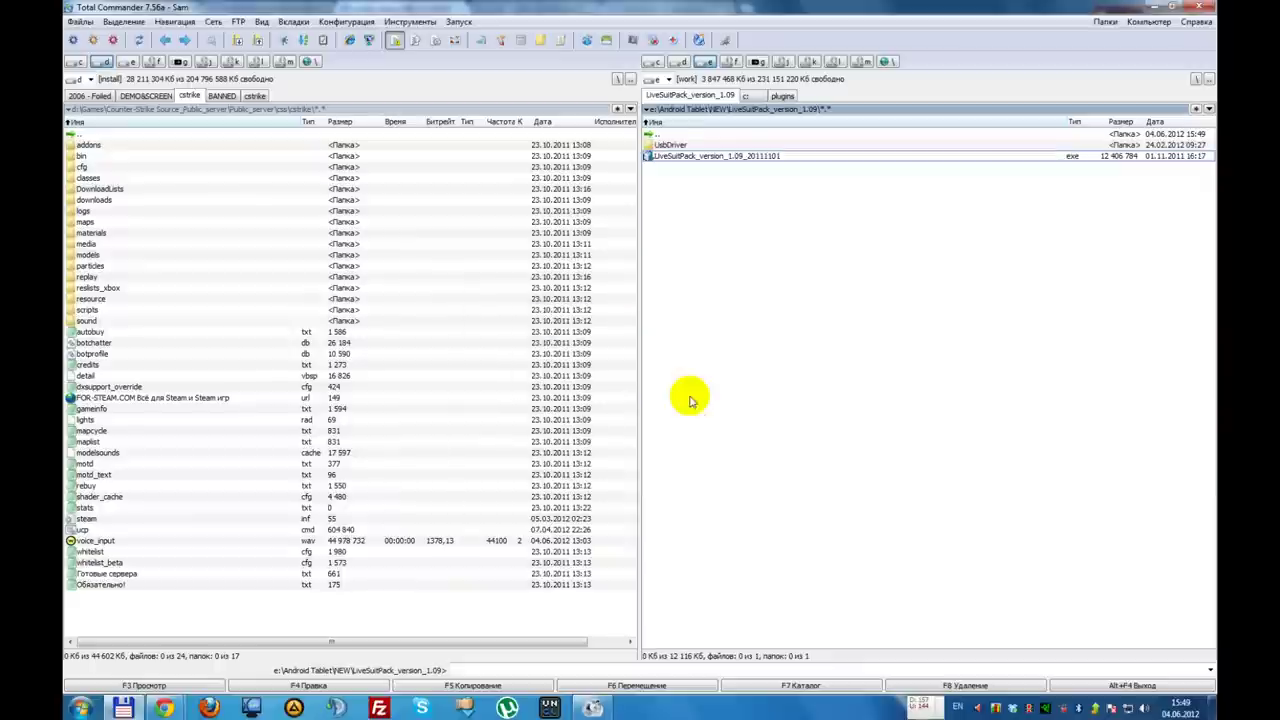
- Run LiveSuitPack_version_1.09_20111101.exe to unpack the LiveSuit files into the current folder
double_click(697, 156)
click(648, 307)
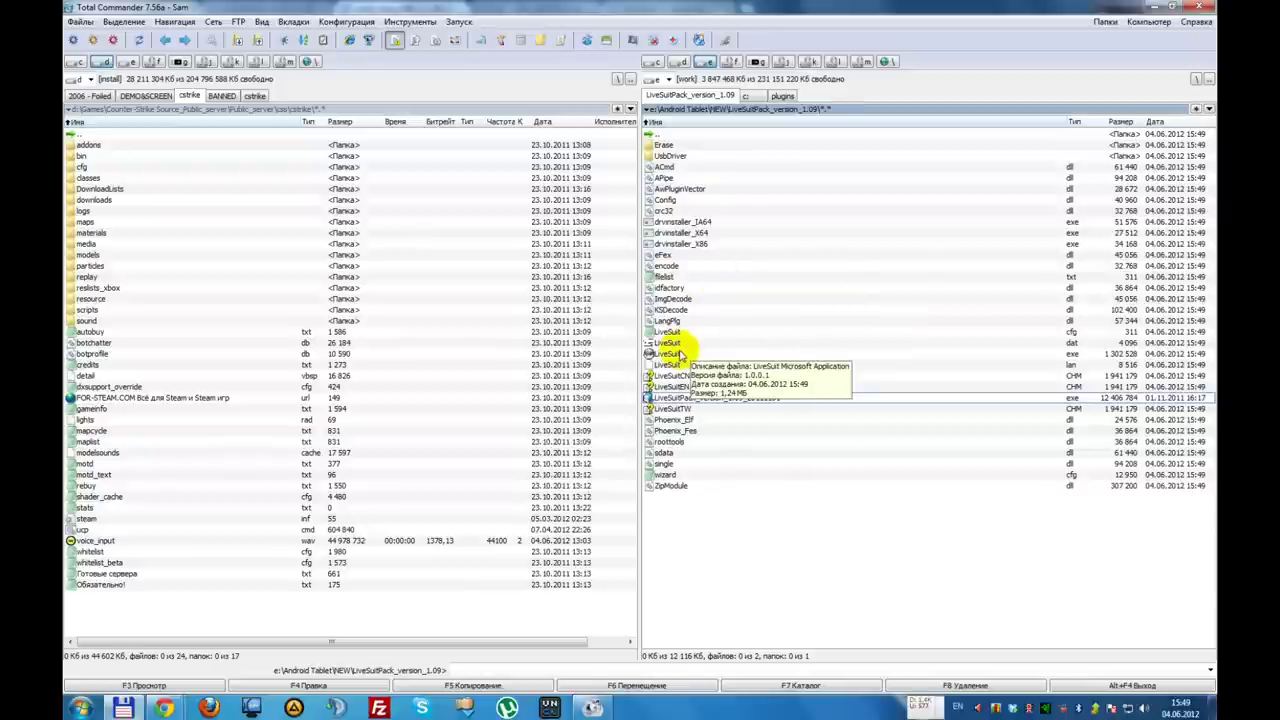
key(super+d)
drag(663, 25, 663, 338)
drag(663, 338, 846, 420)
key(super+d)
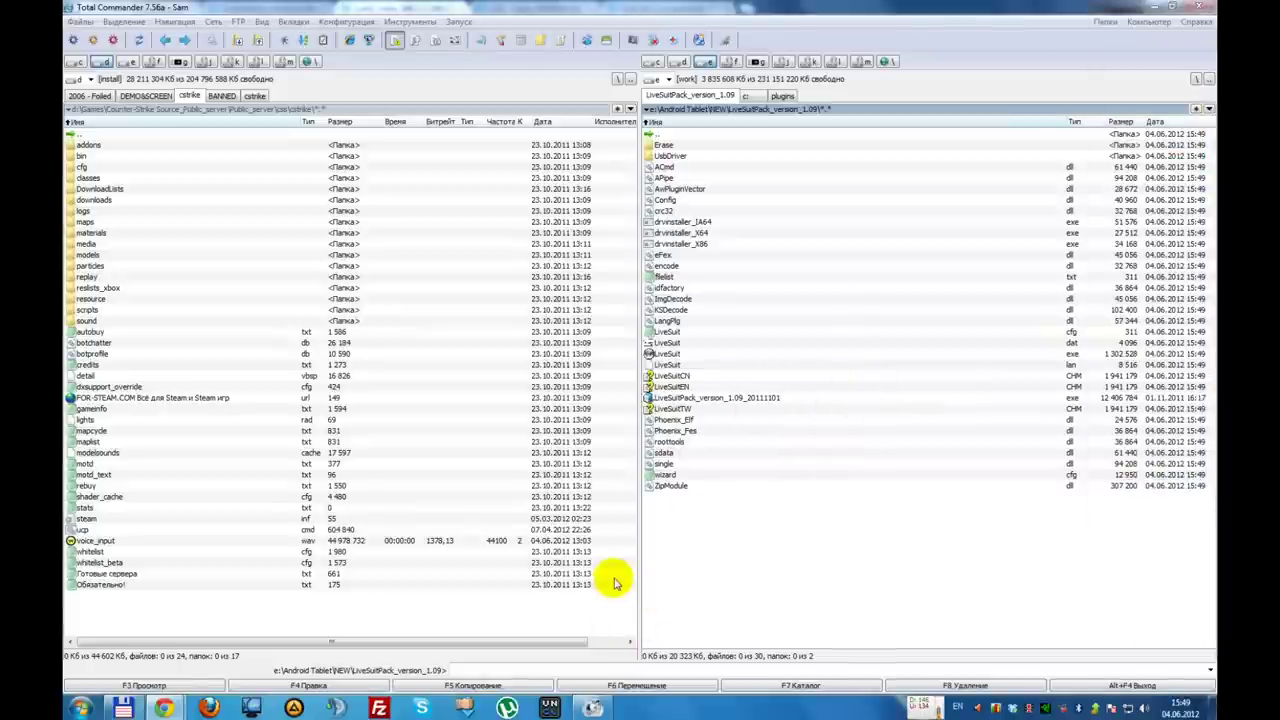
- Launch LiveSuit.exe from the unpacked folder and decline entering the upgrade guide
double_click(691, 353)
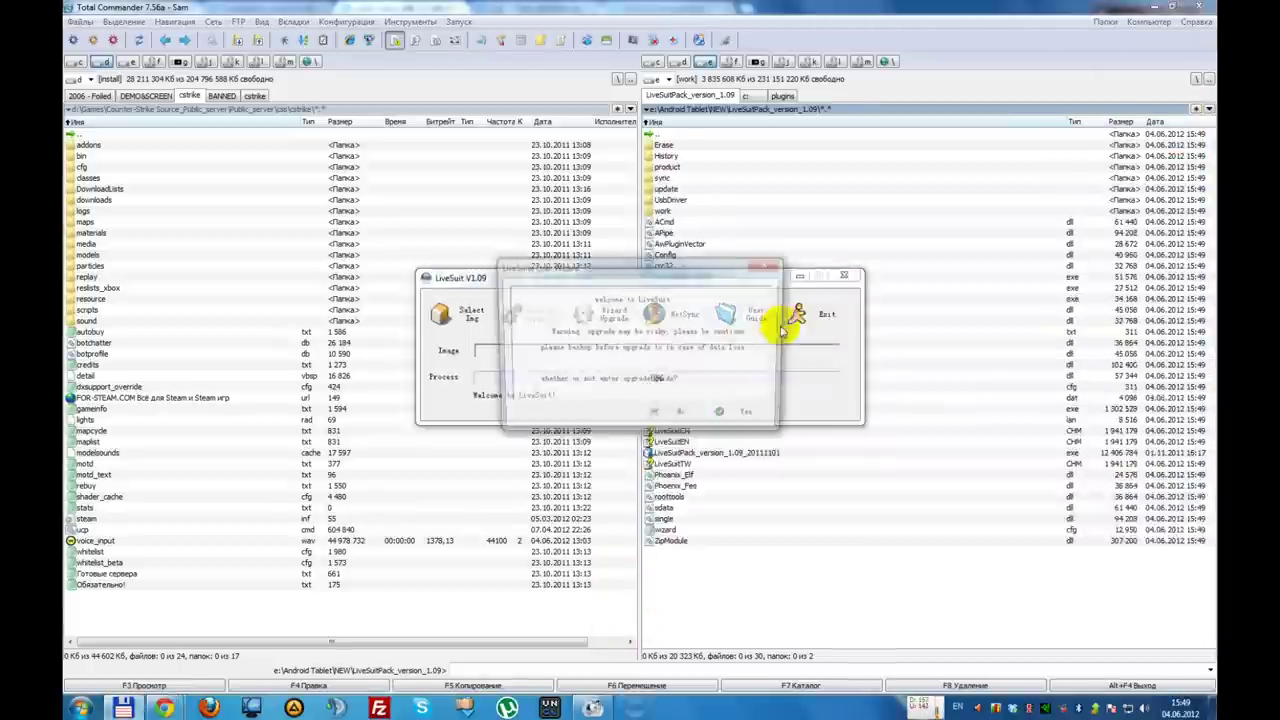
click(691, 414)
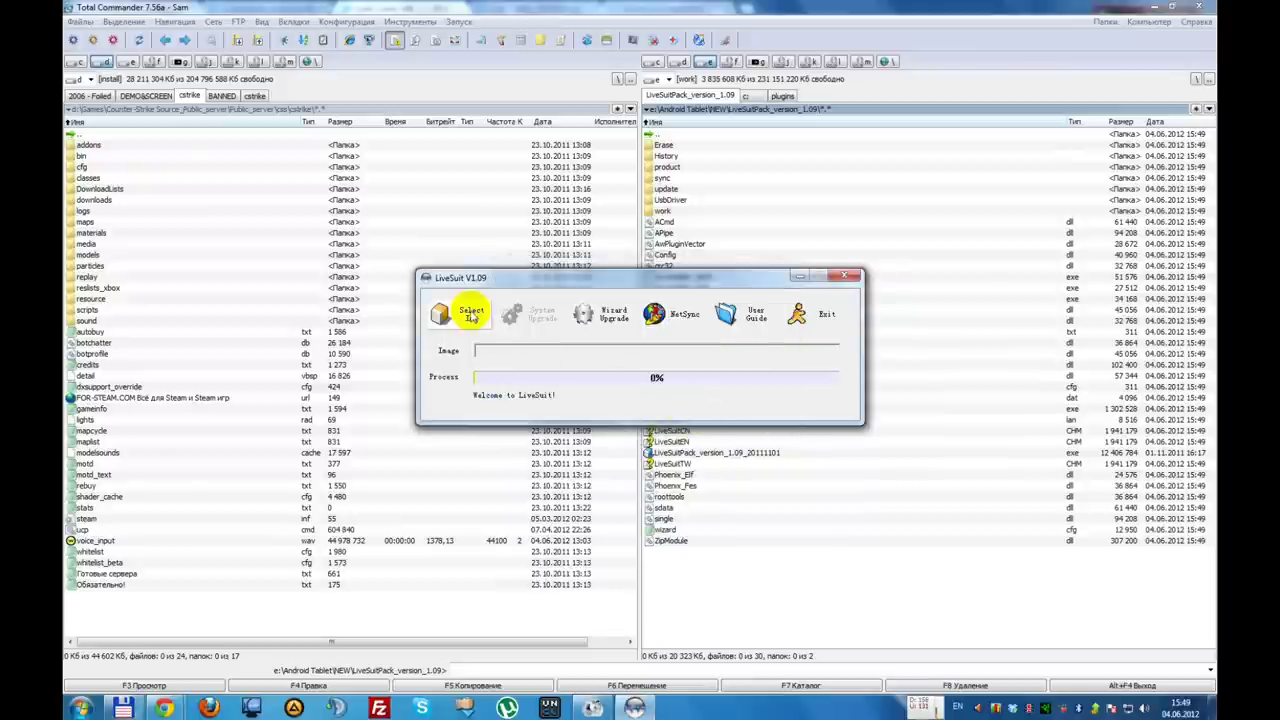
- Start choosing a firmware image in LiveSuit and browse to the NEW folder inside Android Tablet on drive E
click(471, 315)
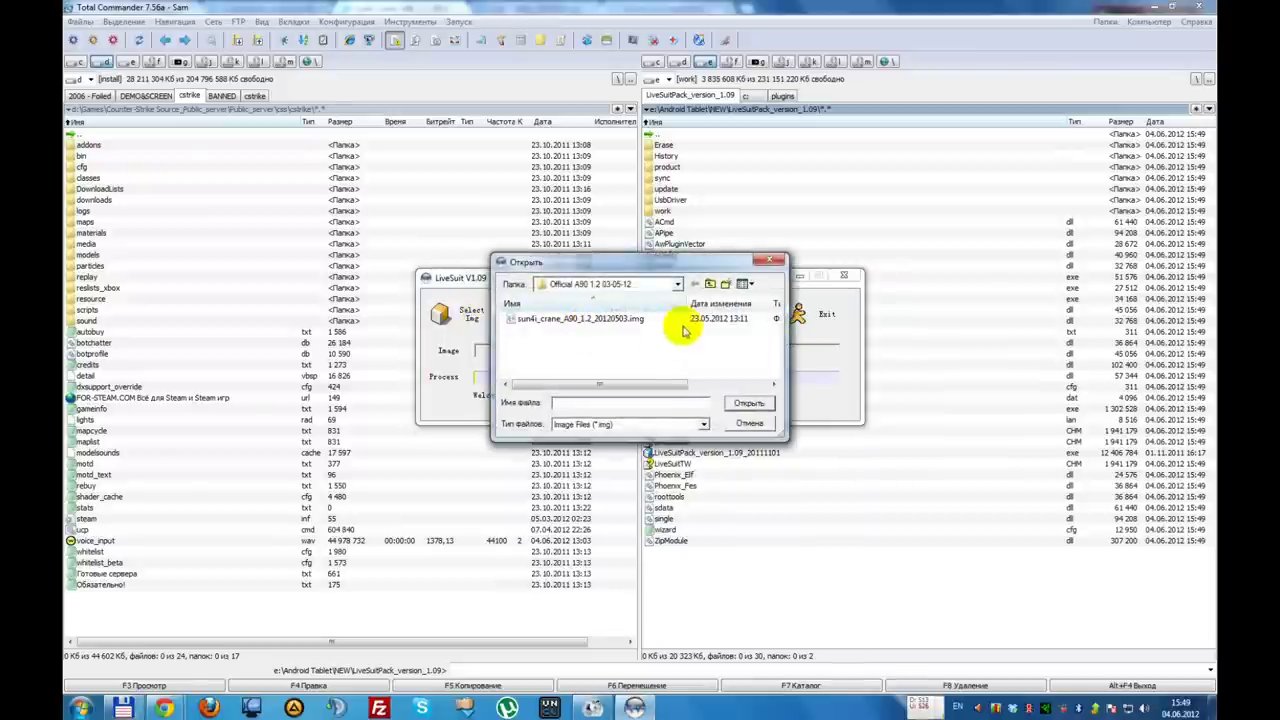
click(677, 285)
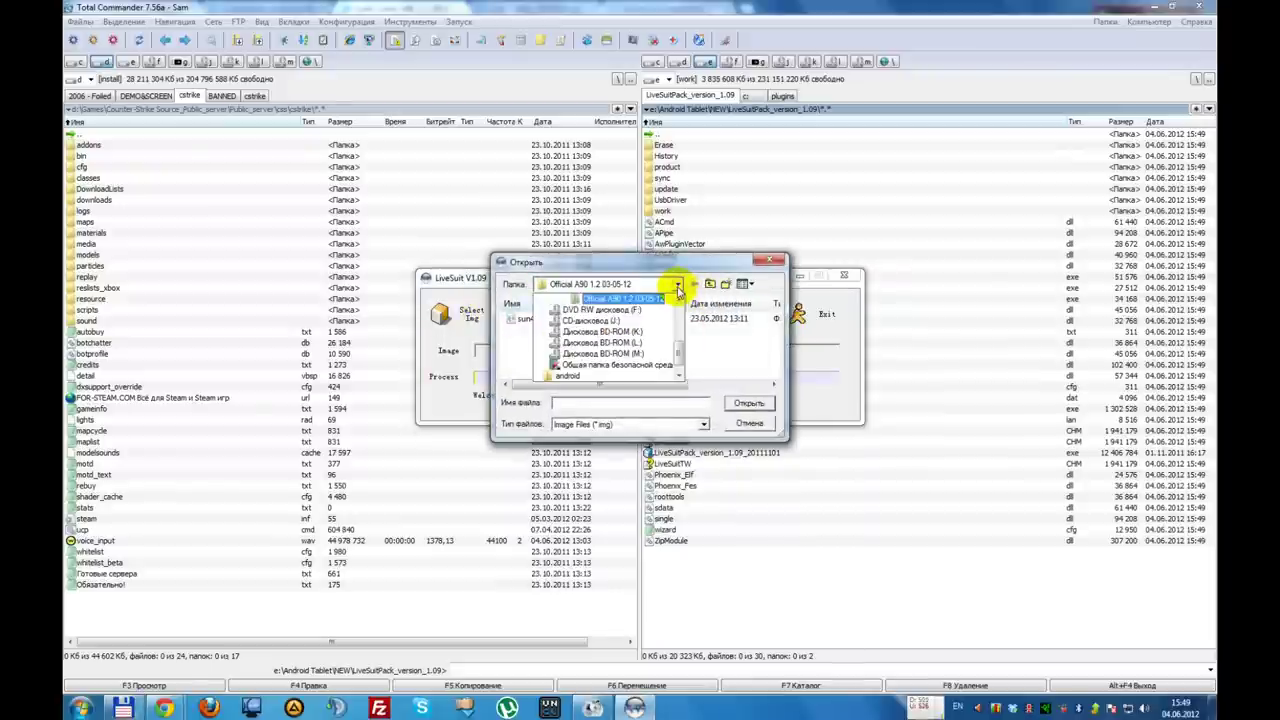
scroll(665, 300, up, 3)
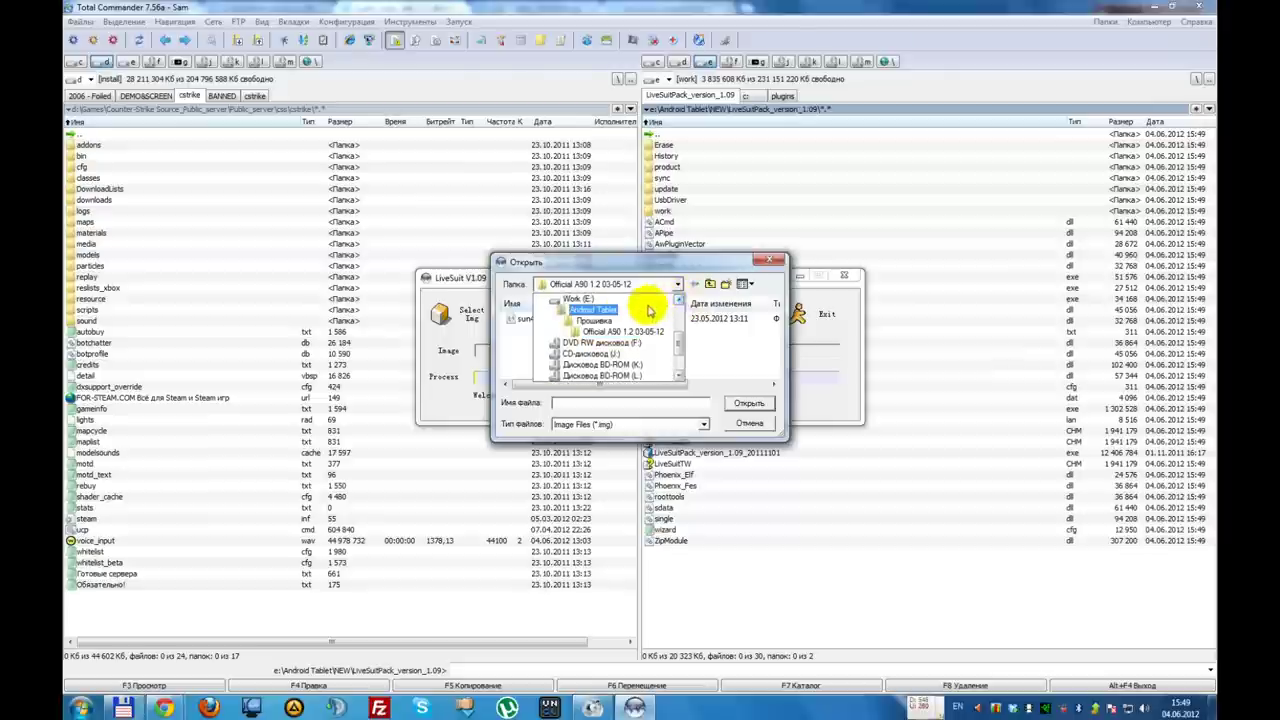
click(622, 315)
click(773, 350)
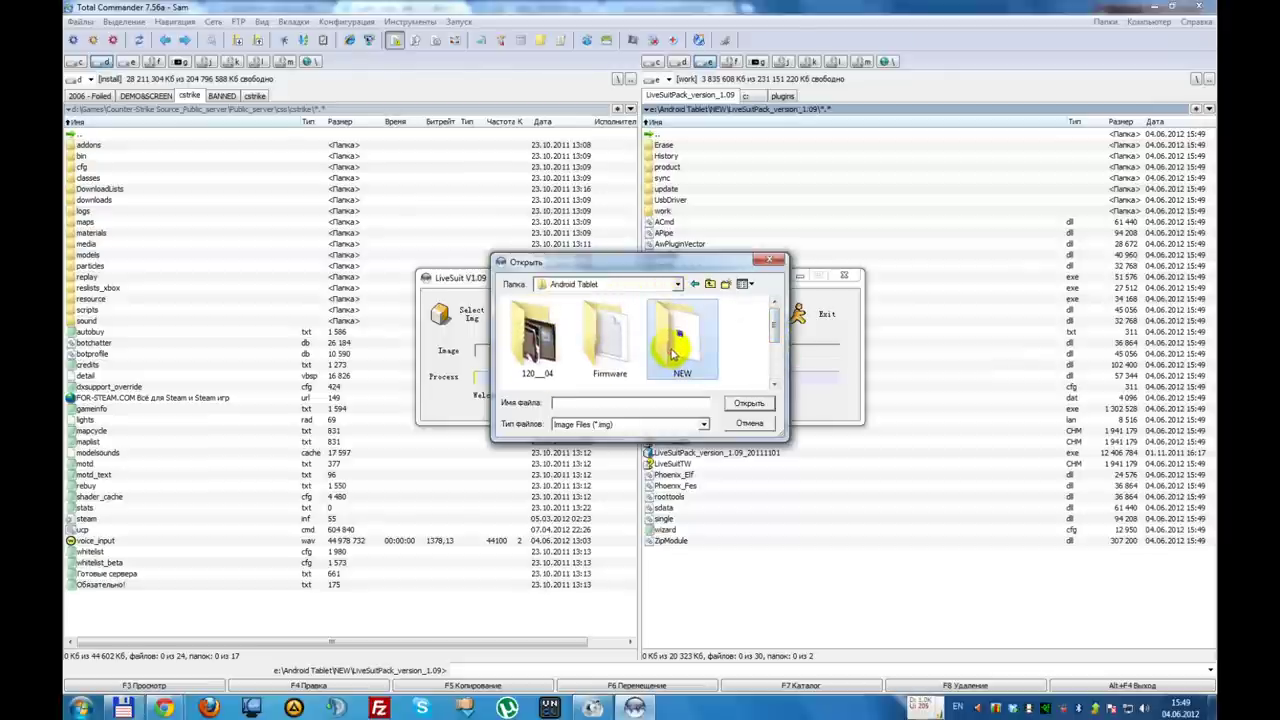
double_click(686, 340)
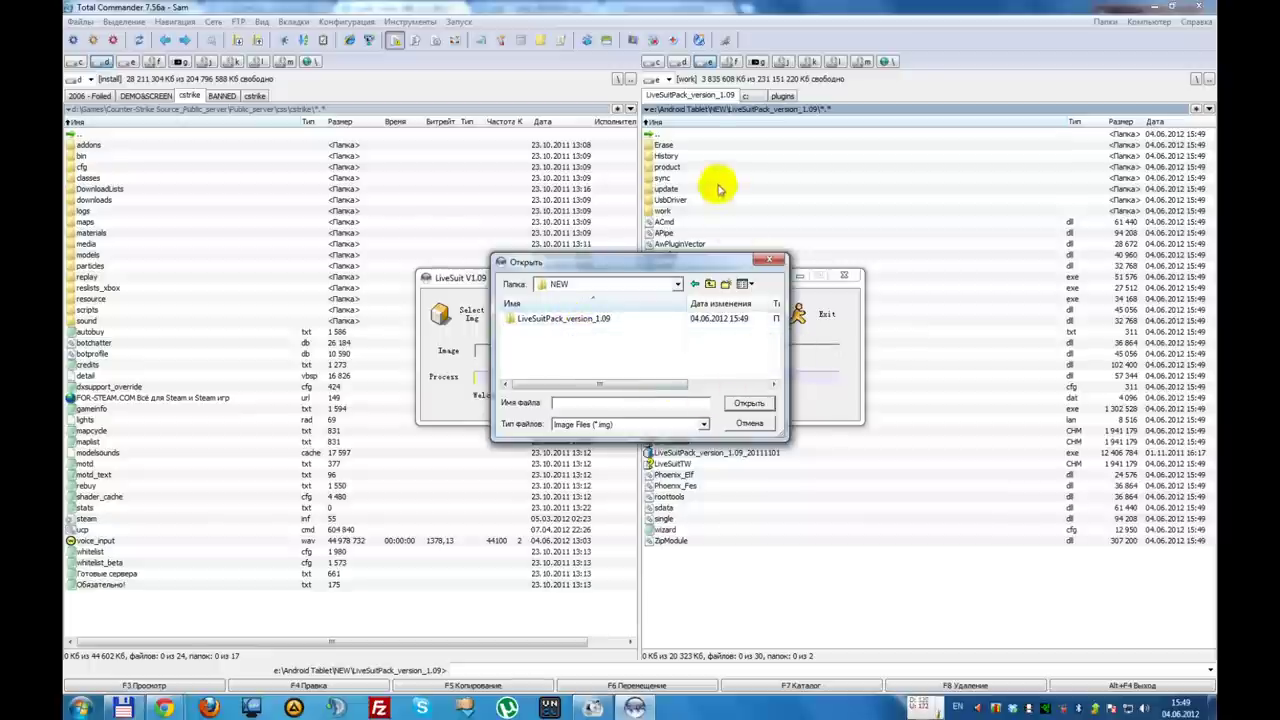
- In Total Commander, return to the NEW folder and extract sun4i_crane_A90_1.2_20120503.rar into it
double_click(662, 134)
click(680, 167)
right_click(688, 168)
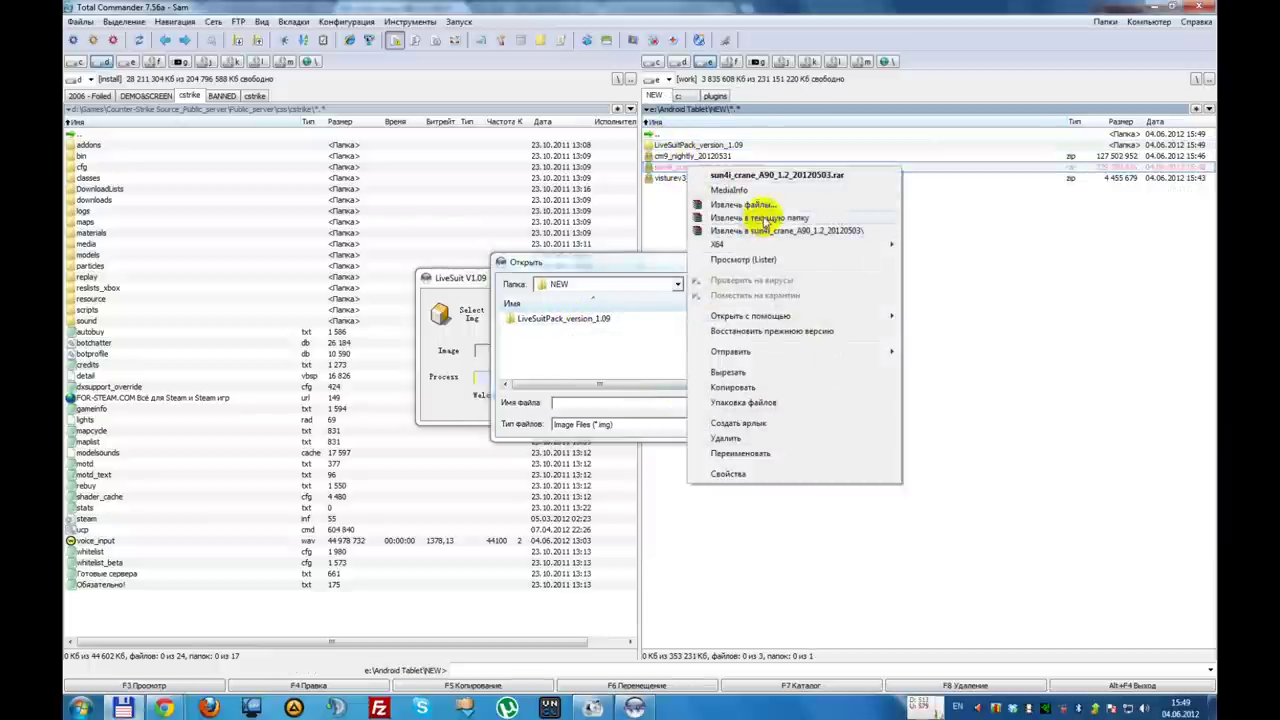
click(764, 218)
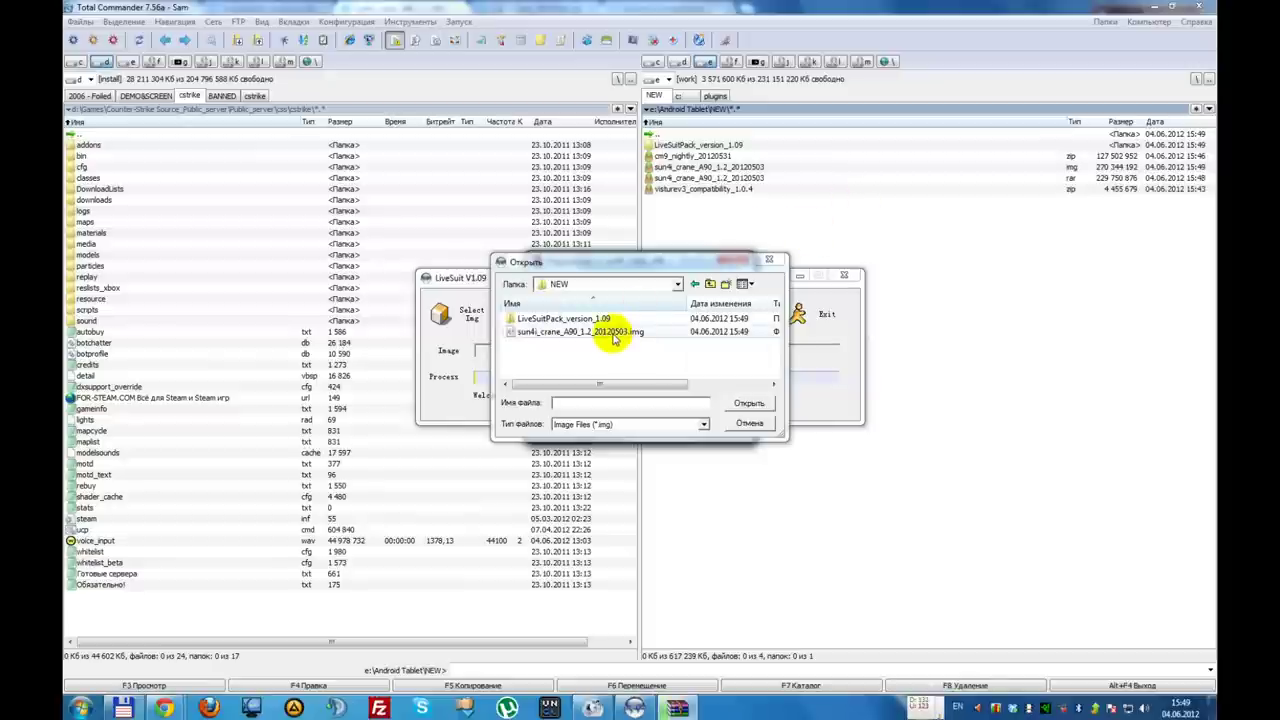
- Load sun4i_crane_A90_1.2_20120503.img as the LiveSuit image and move the archive extraction window out of the way
click(612, 334)
click(755, 404)
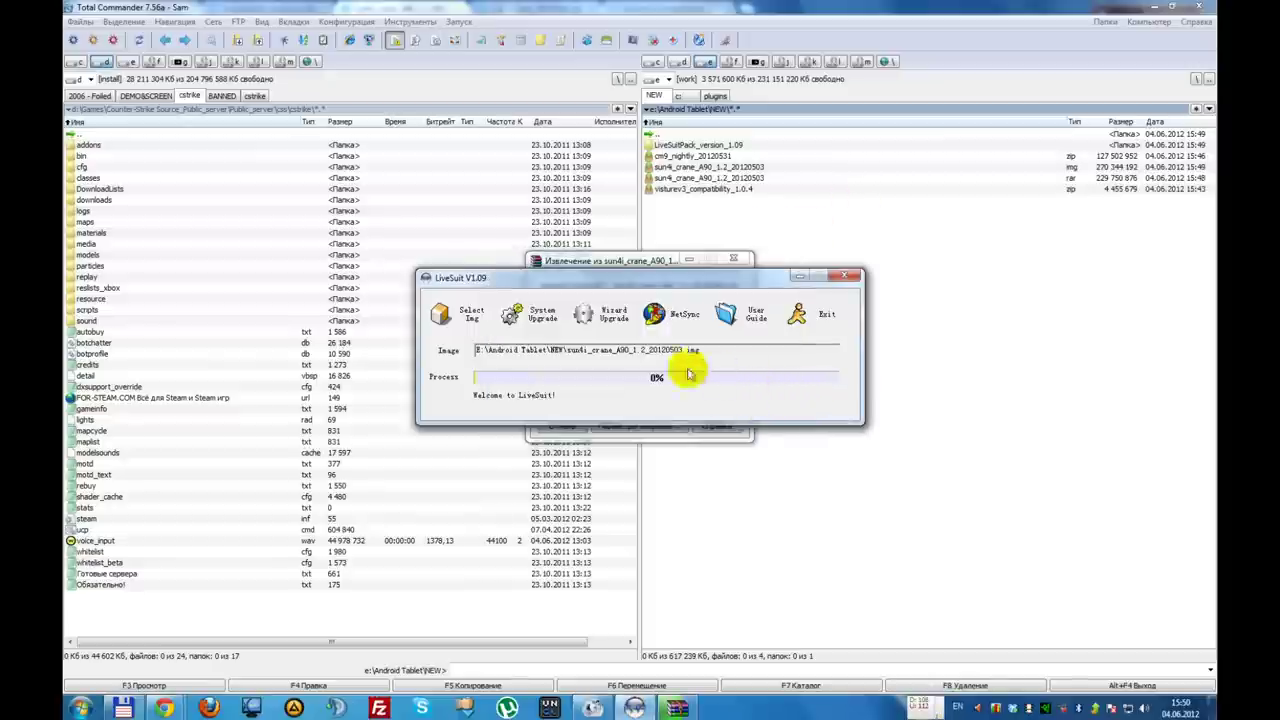
drag(630, 259, 650, 121)
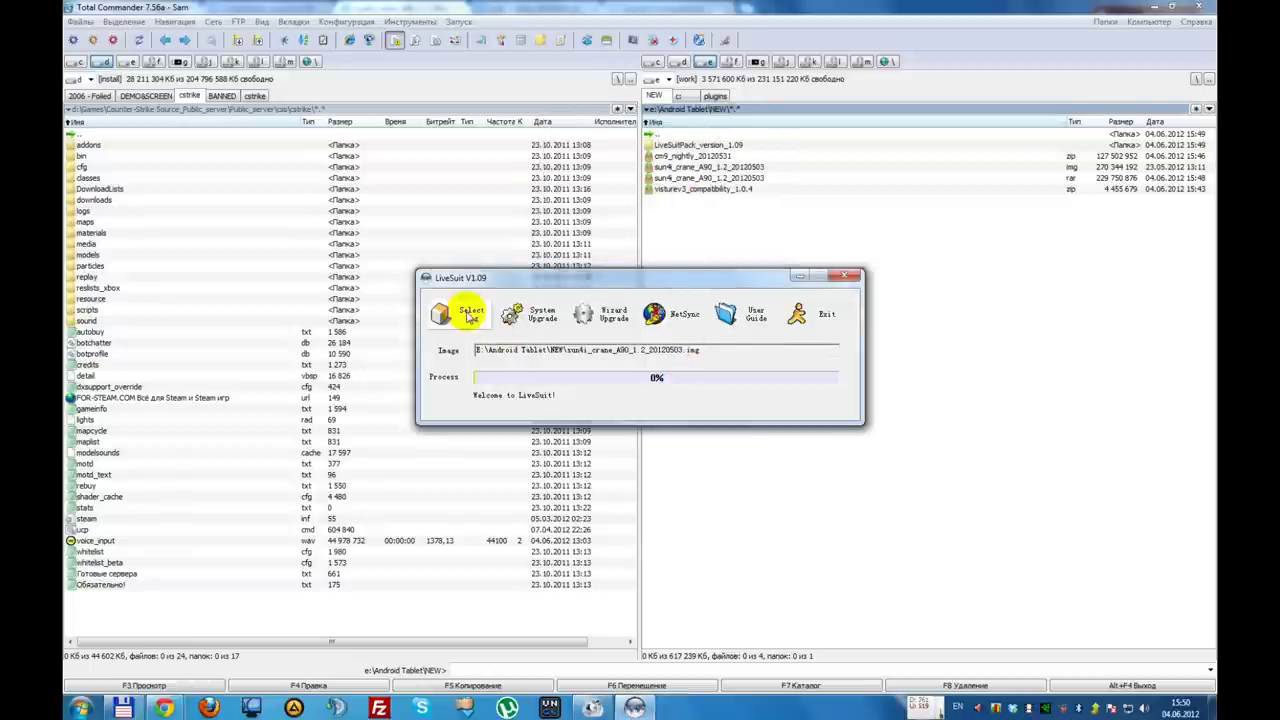
- Reselect sun4i_crane_A90_1.2_20120503.img as the LiveSuit image and start the firmware upgrade in forced format mode
click(494, 330)
click(640, 331)
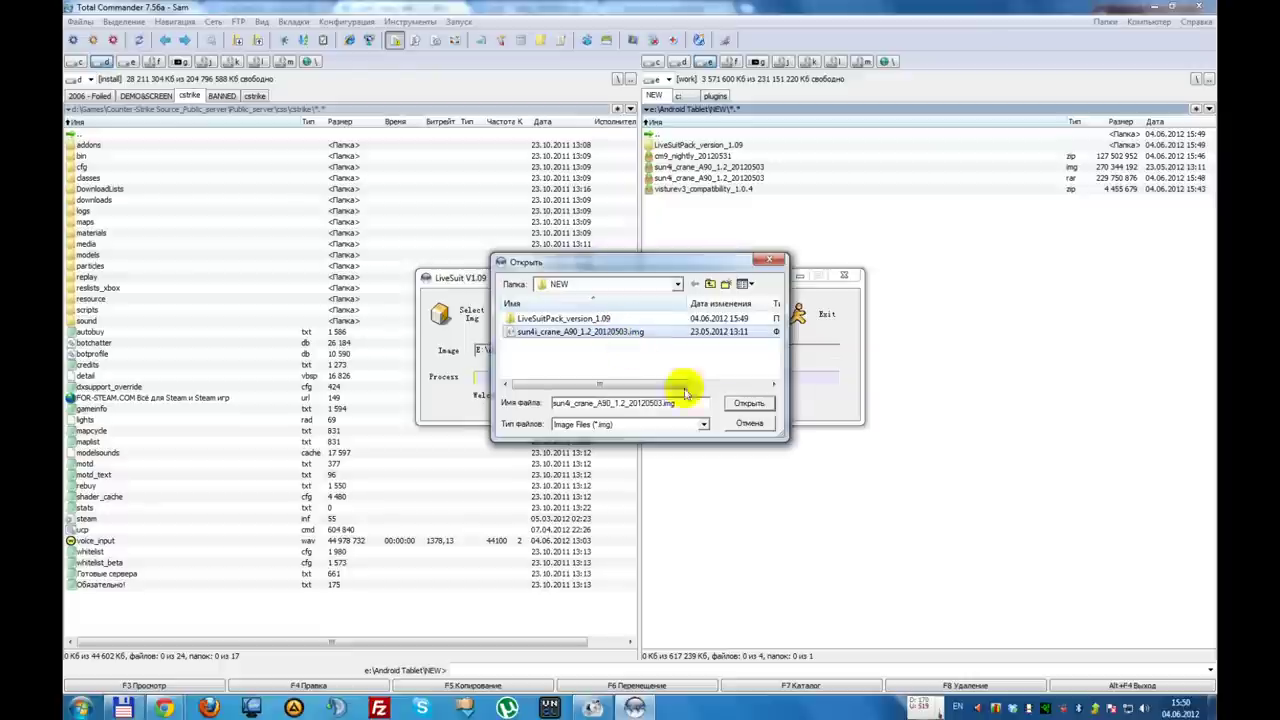
click(749, 403)
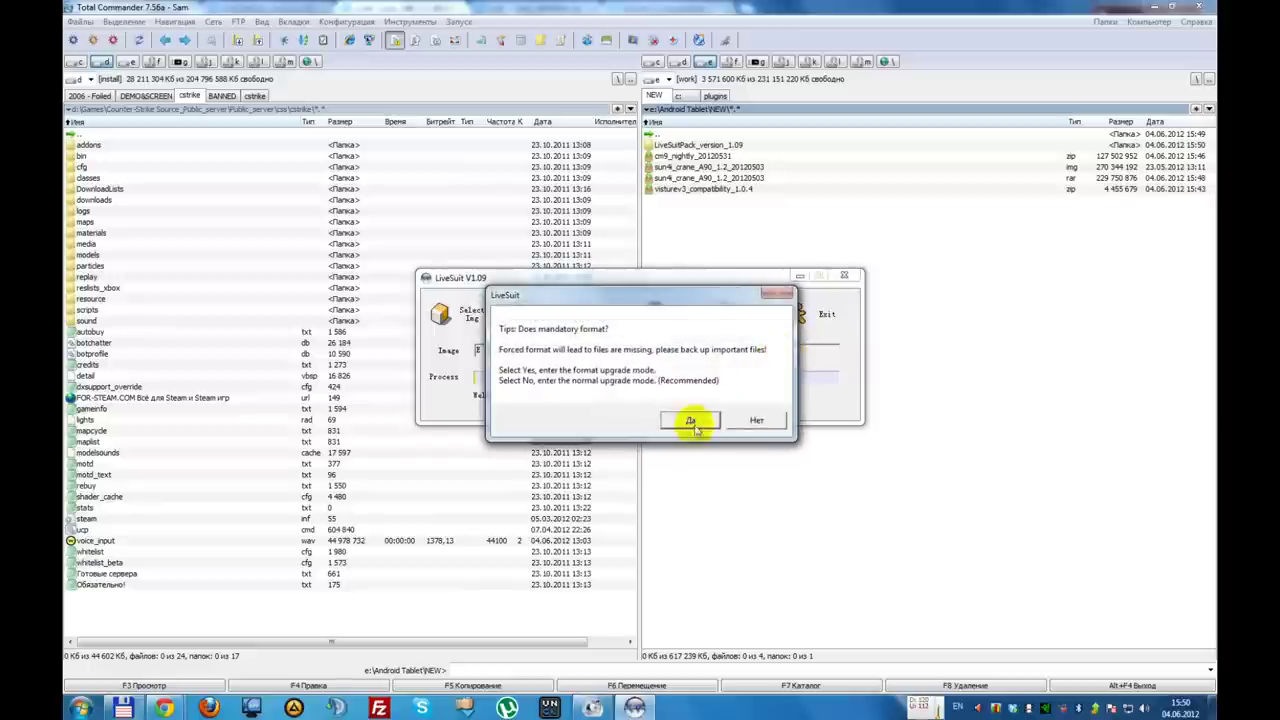
click(692, 420)
click(668, 420)
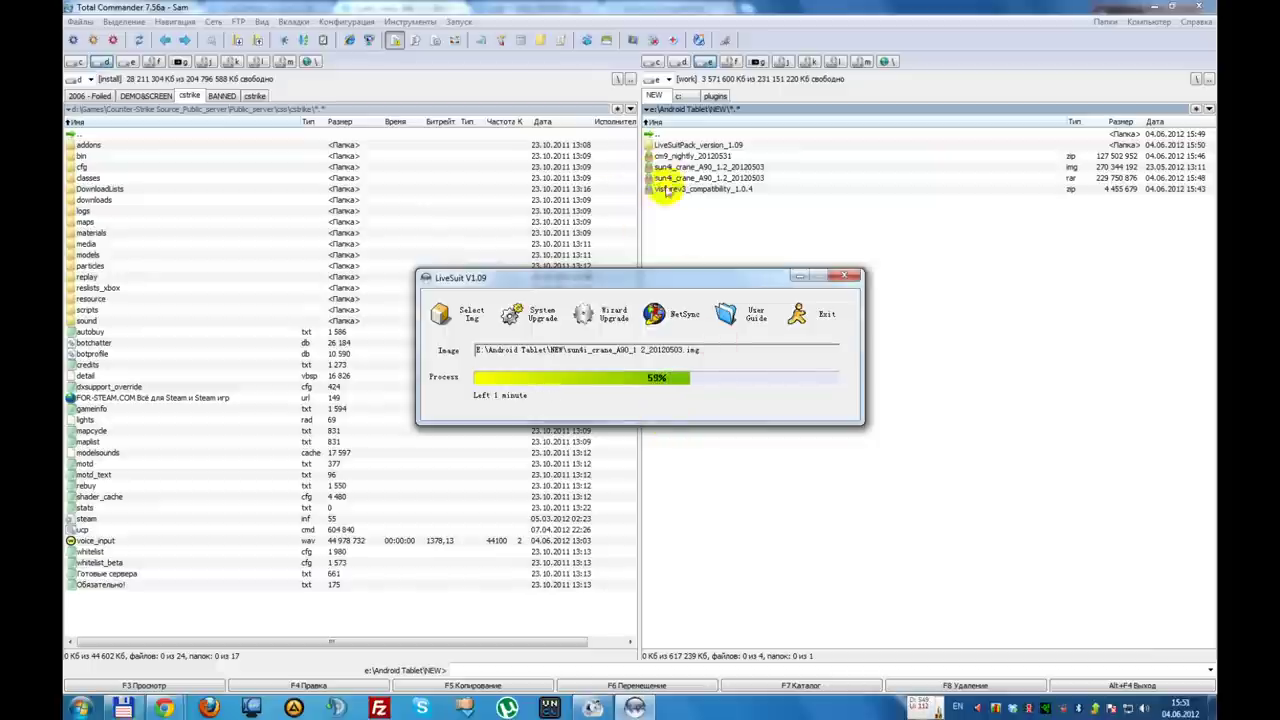
- Dismiss the drive G connection, LiveSuit completion, Dropbox Camera Upload and missing-drive dialogs
click(89, 95)
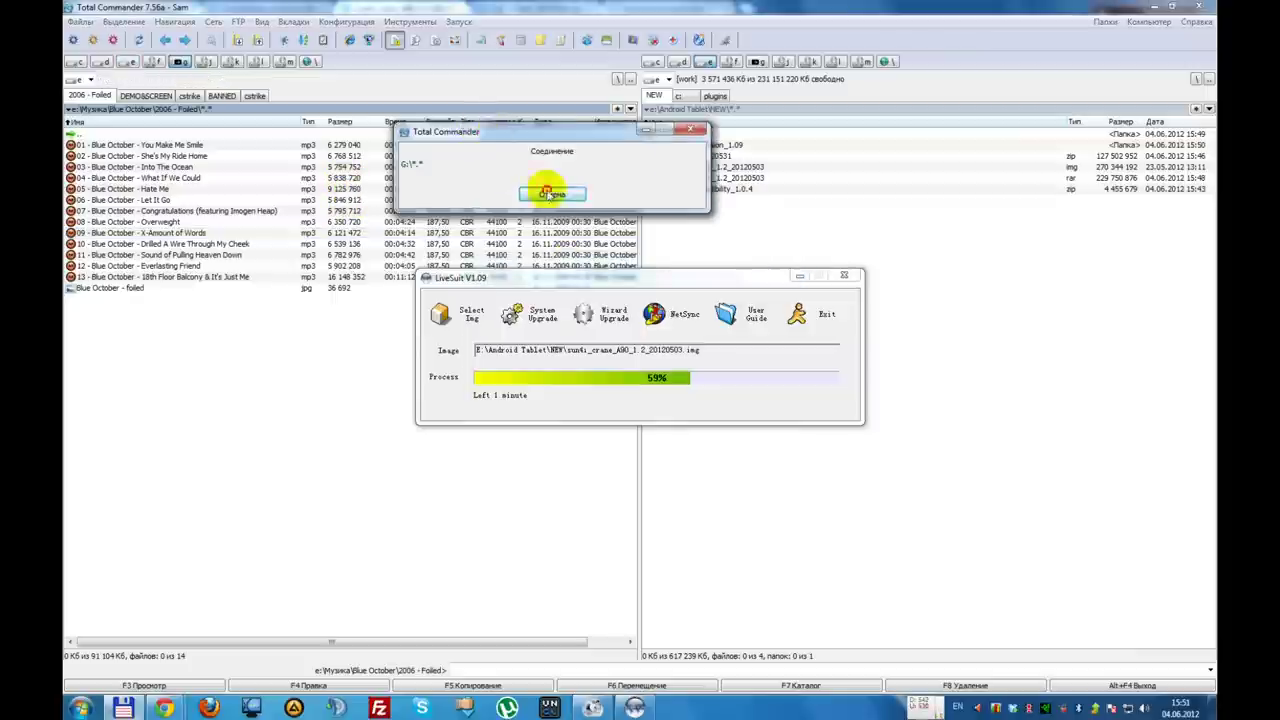
click(543, 191)
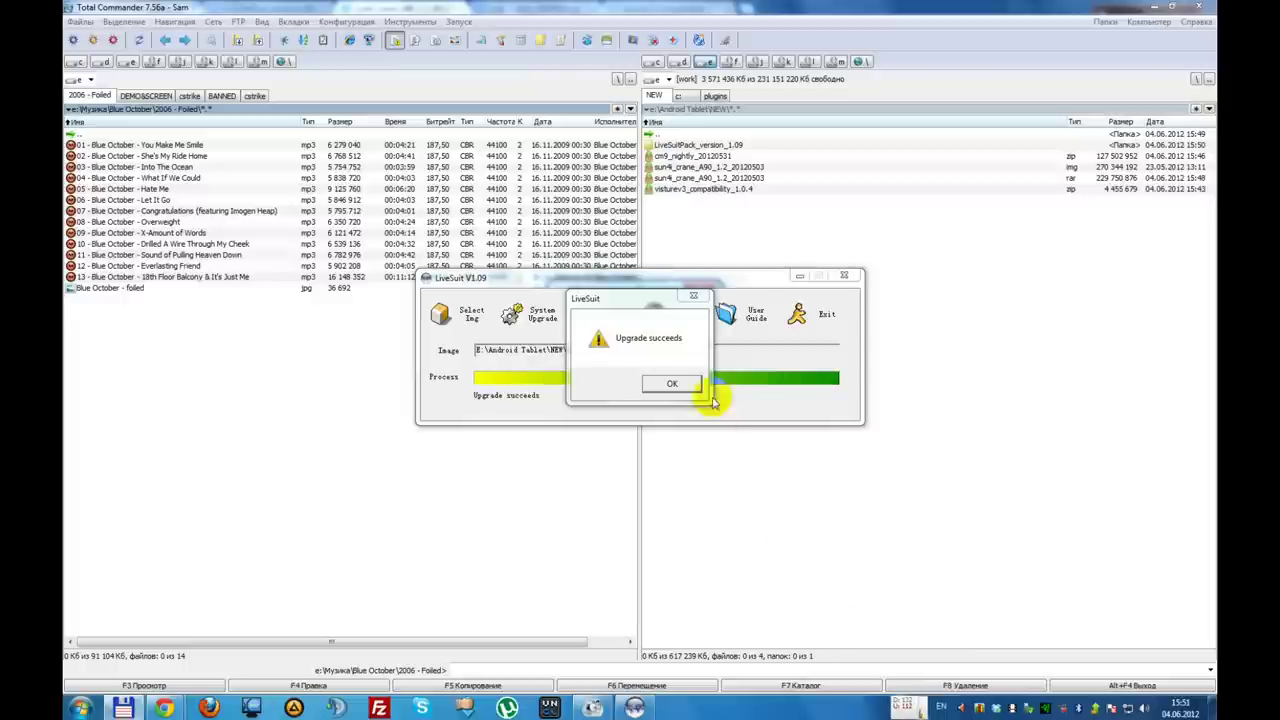
click(671, 386)
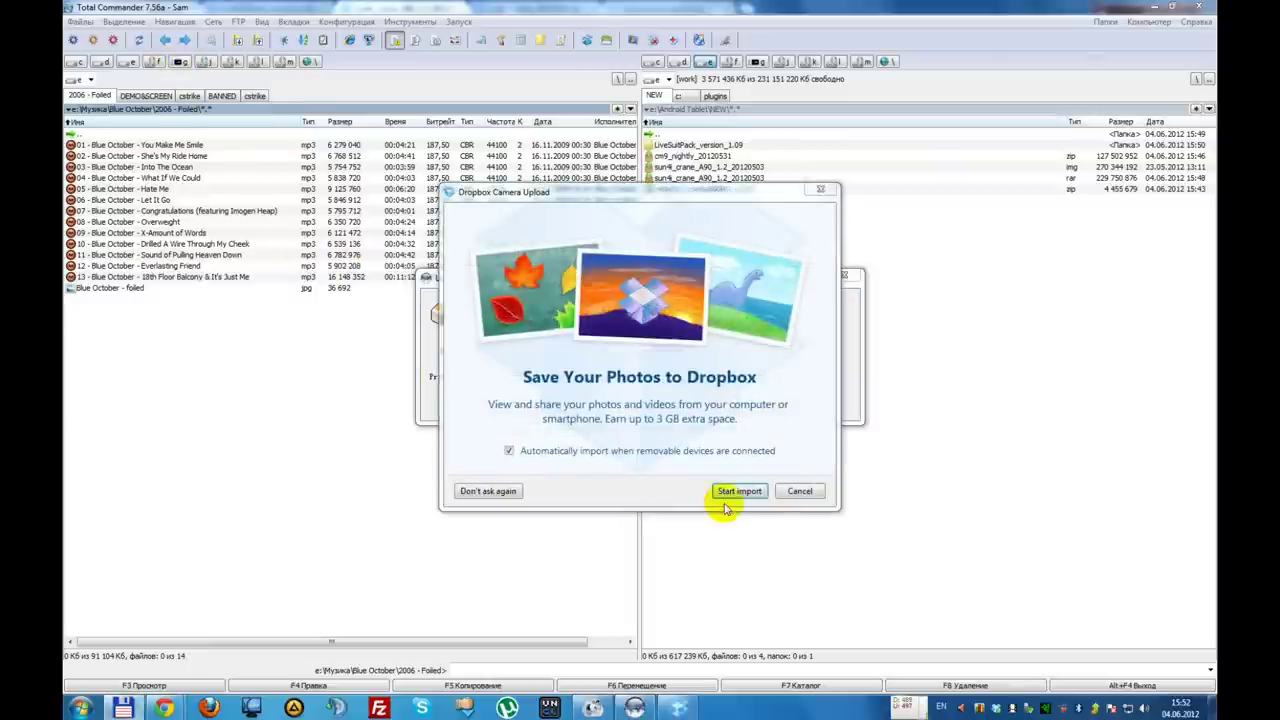
click(799, 491)
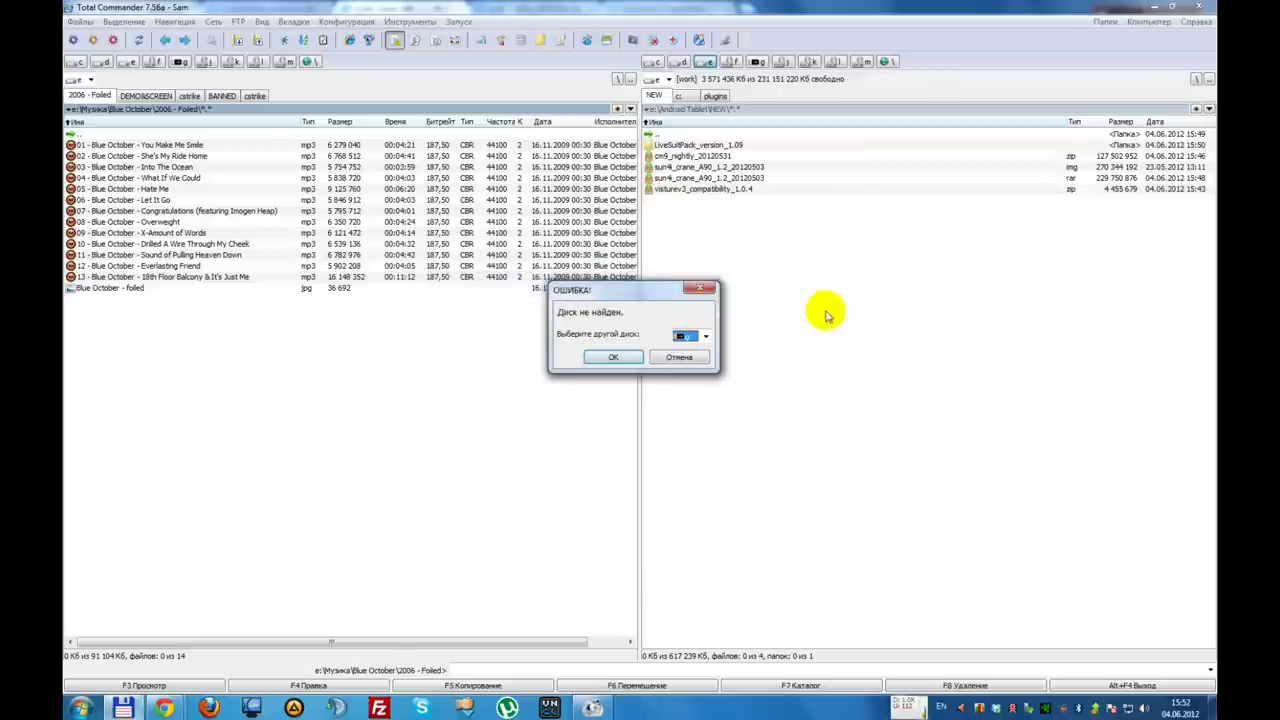
click(679, 358)
- Copy cm9_nightly_20120531.zip and visturev3_compatibility_1.0.4.zip from the NEW folder into clockworkmod on drive G, replacing all existing copies
click(178, 62)
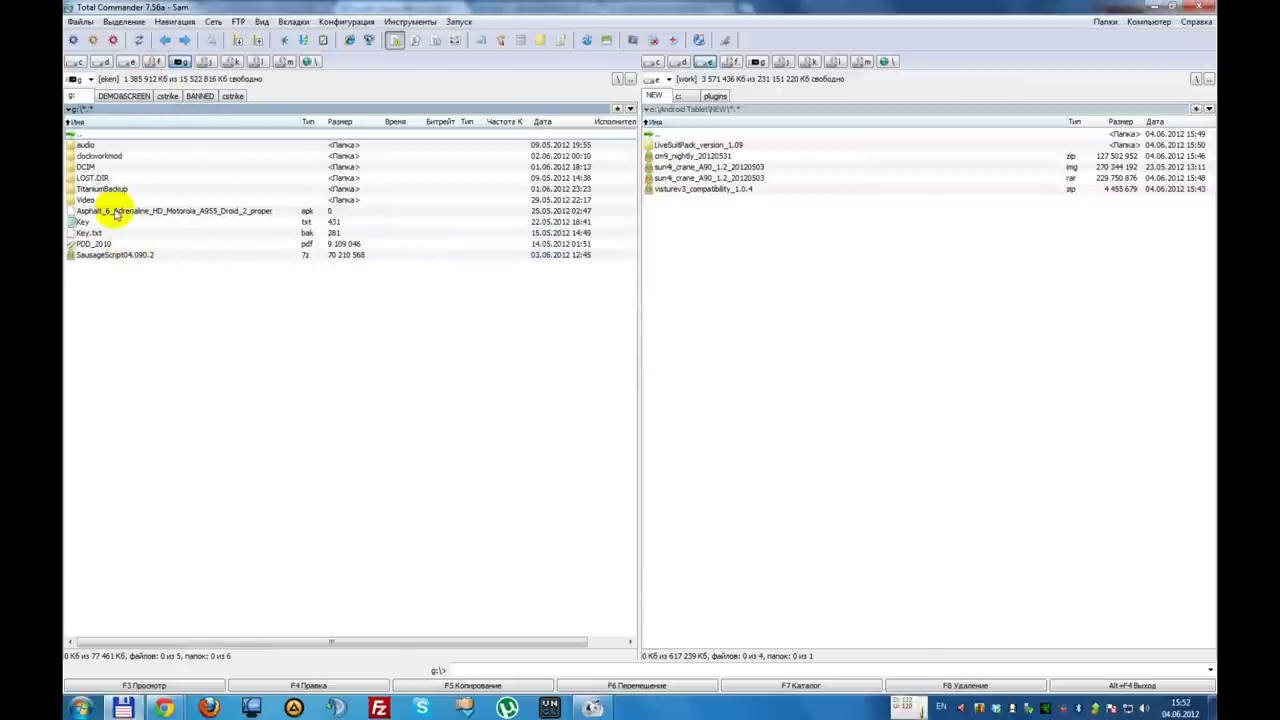
double_click(98, 156)
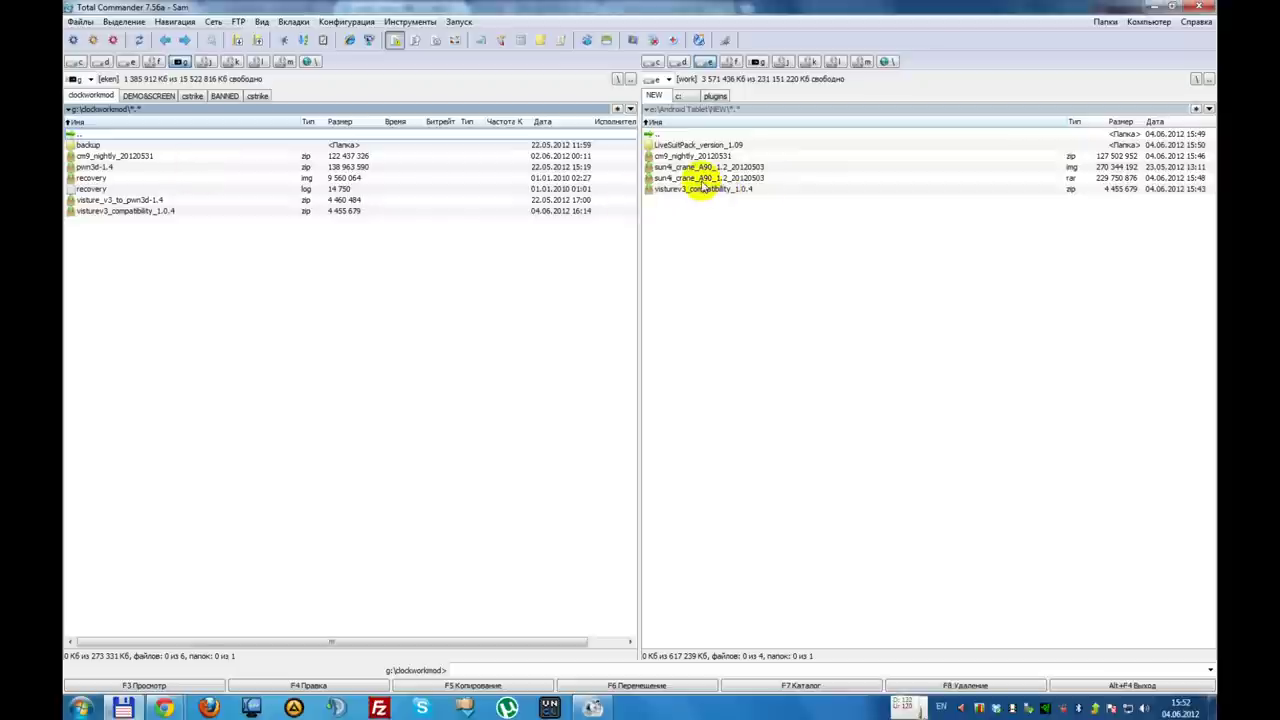
click(698, 191)
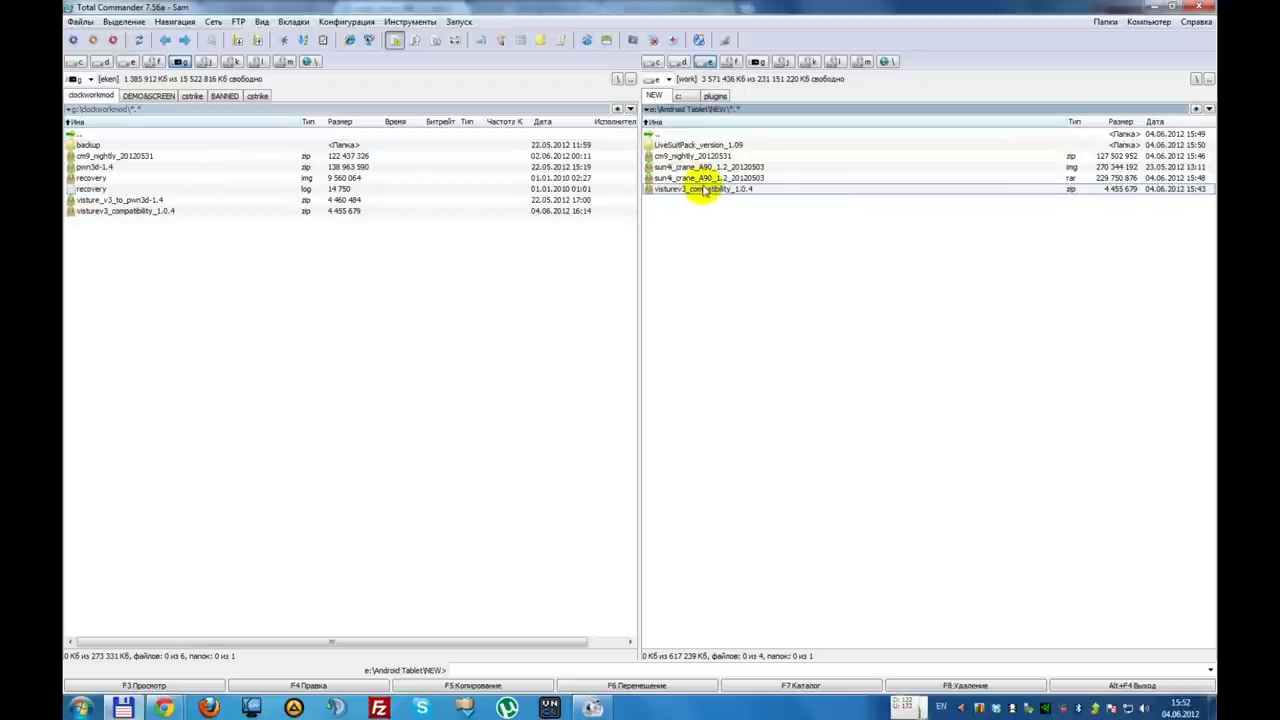
ctrl+click(810, 157)
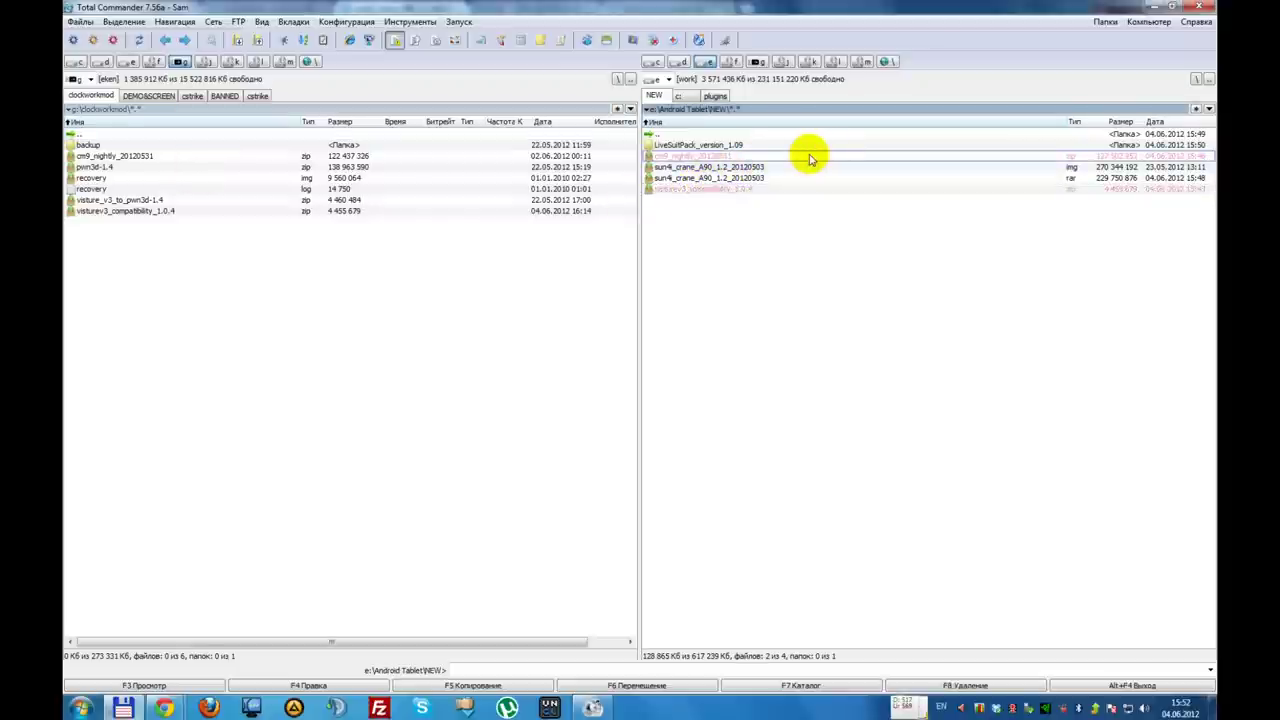
key(F5)
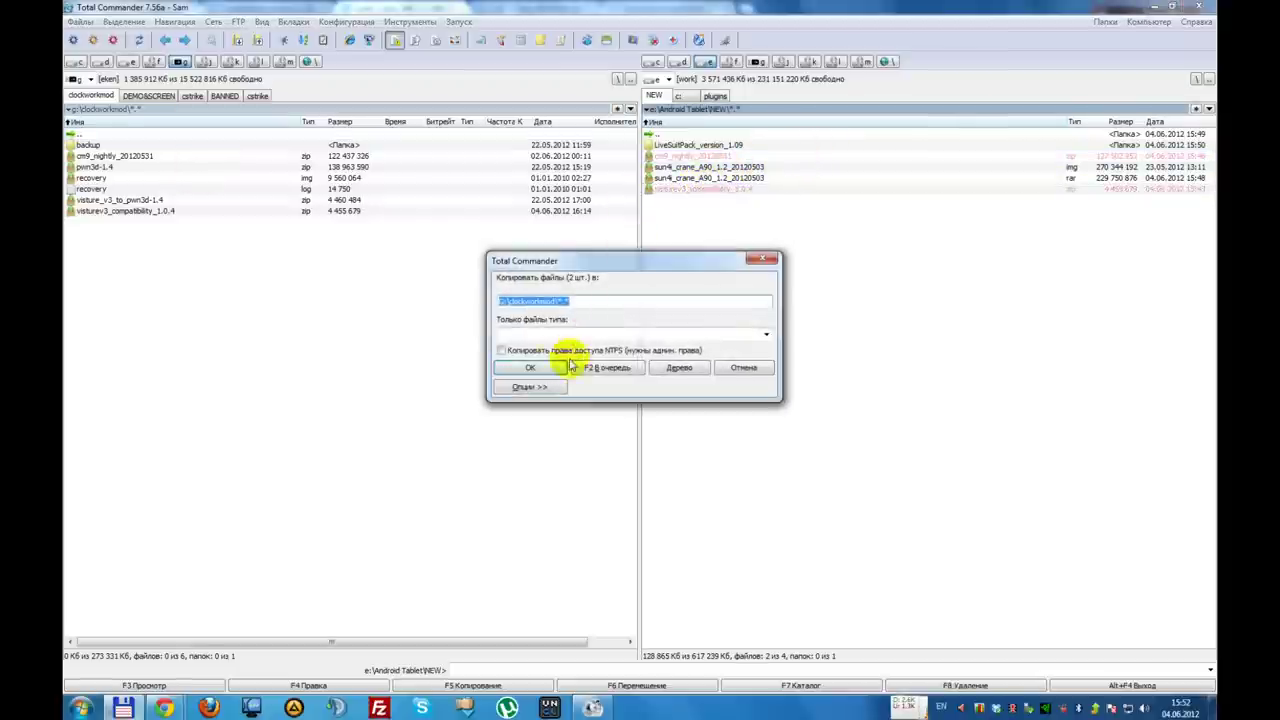
click(535, 368)
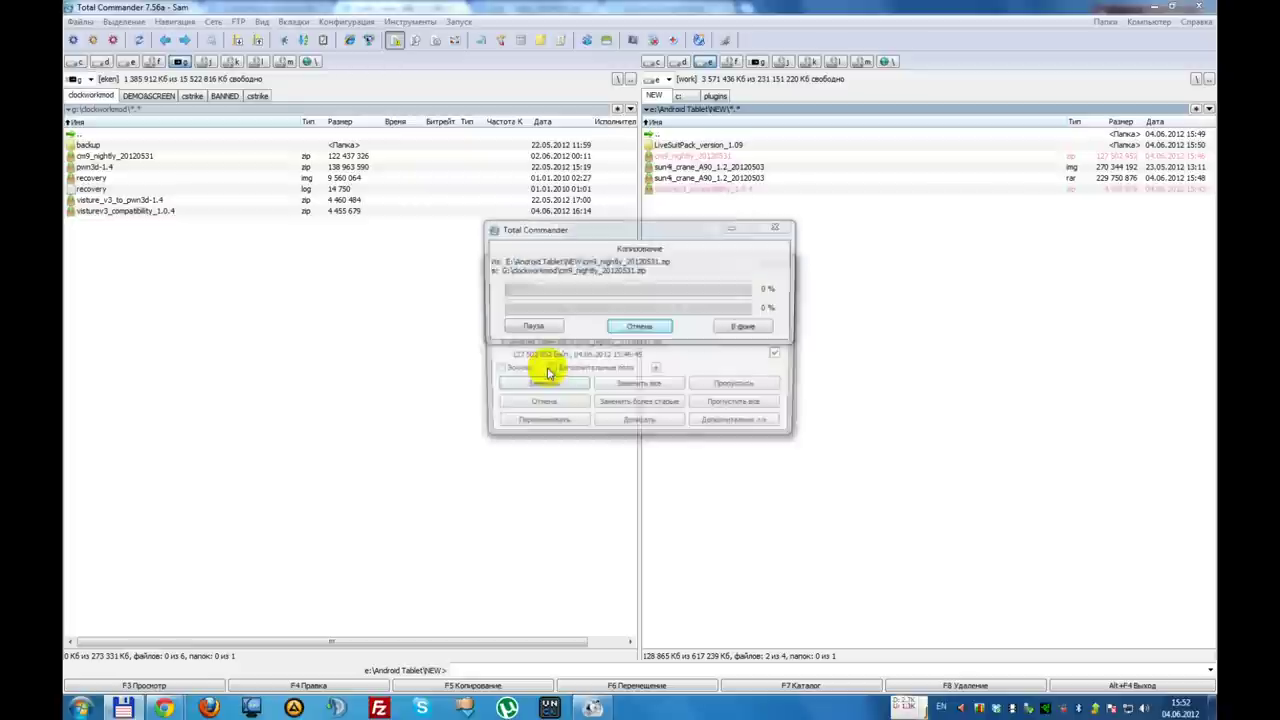
click(630, 387)
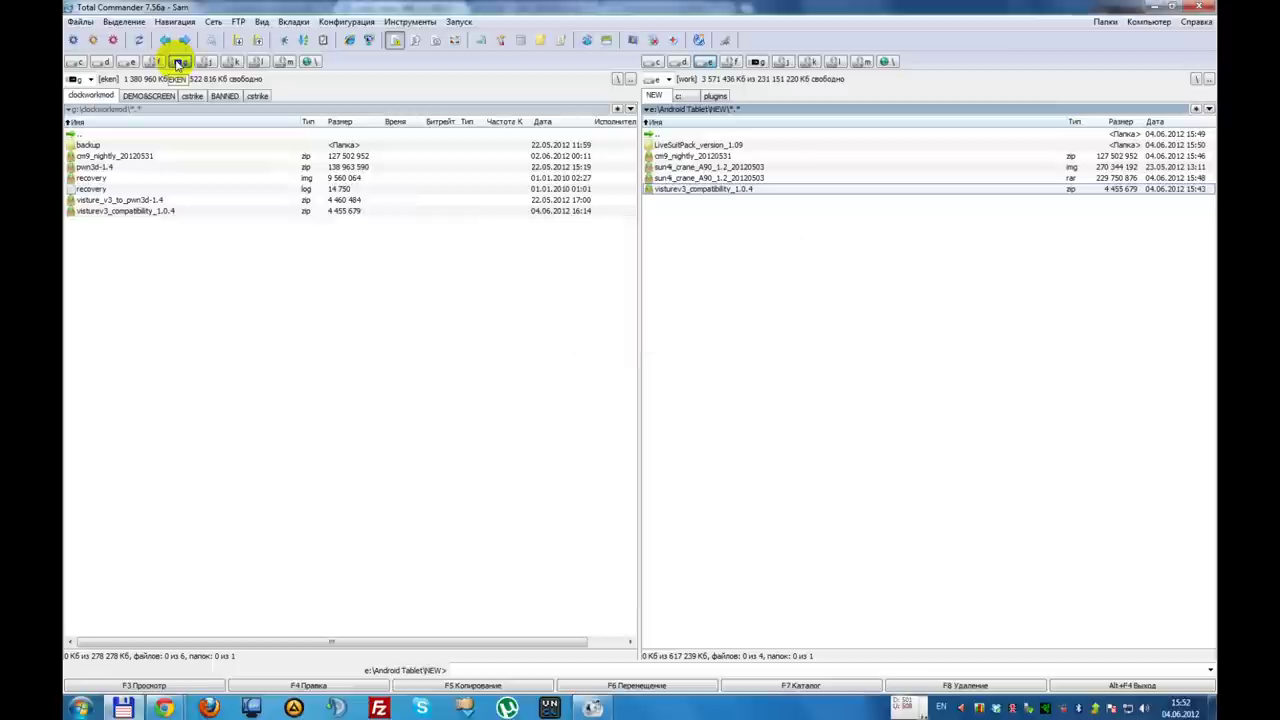
click(100, 211)
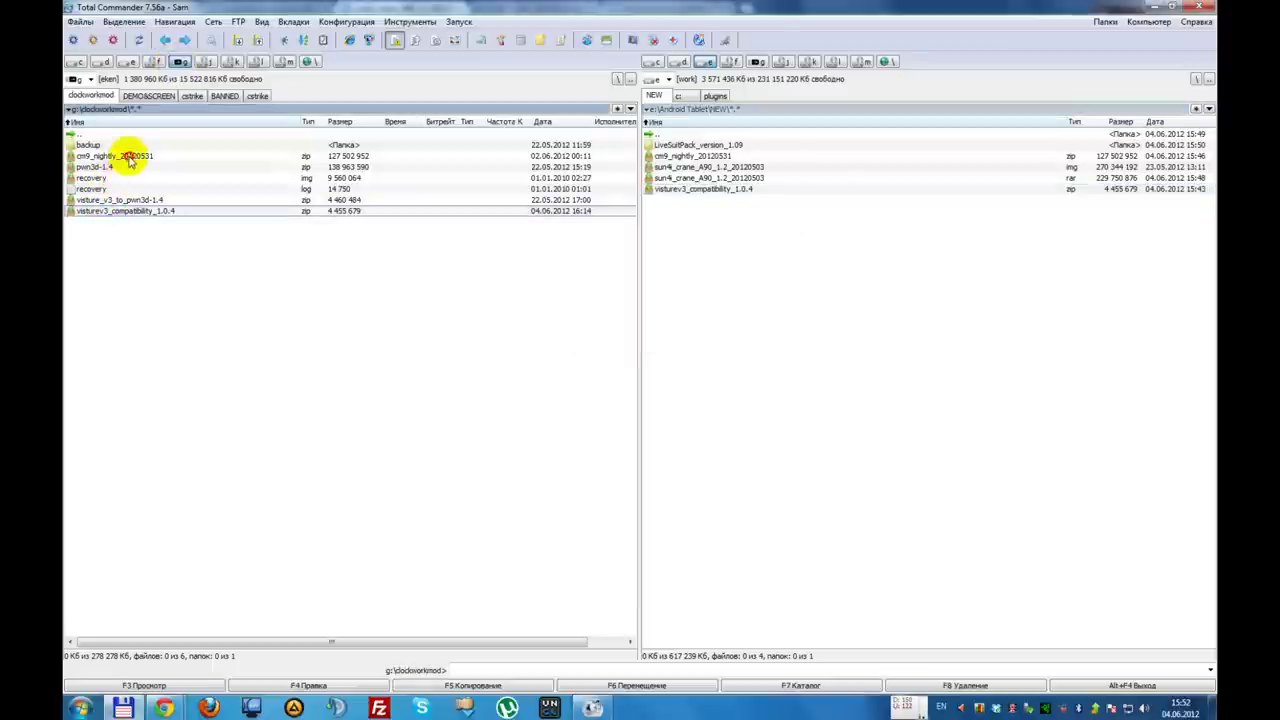
ctrl+click(128, 158)
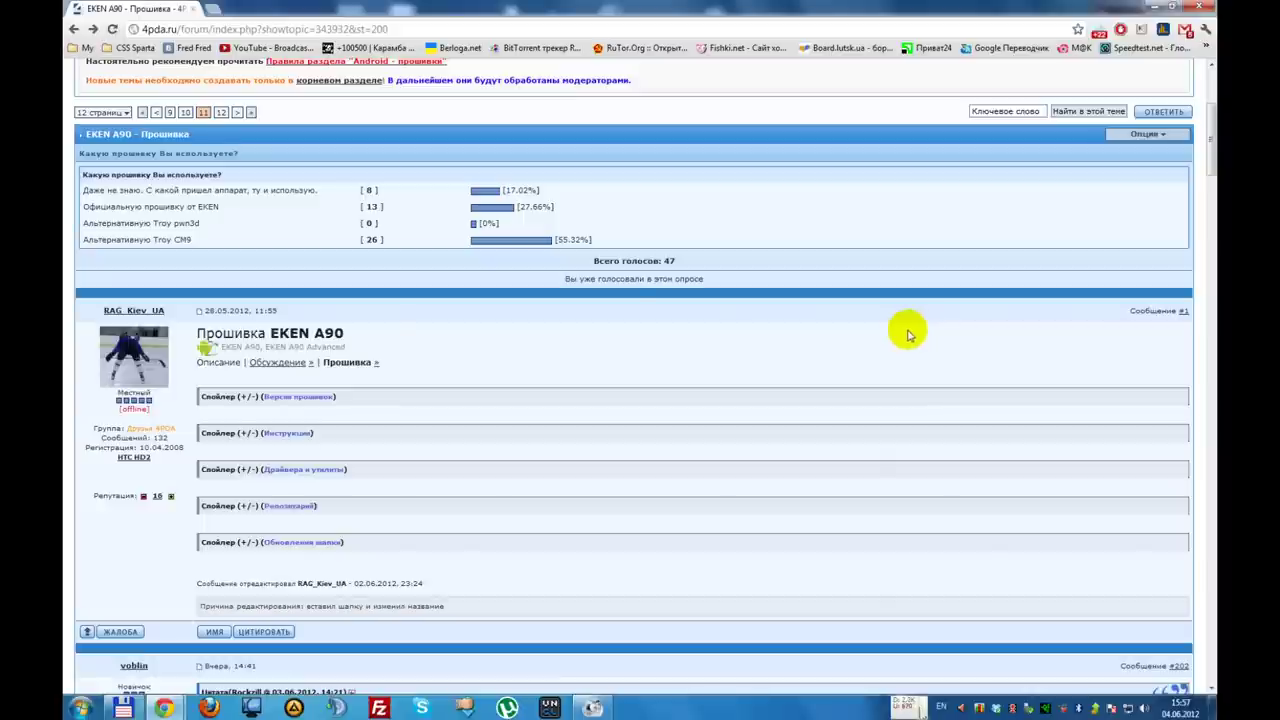
- Open the DropBox (WhoO) repository from the 4pda firmware topic and download cwm.zip from its recovery folder
click(288, 507)
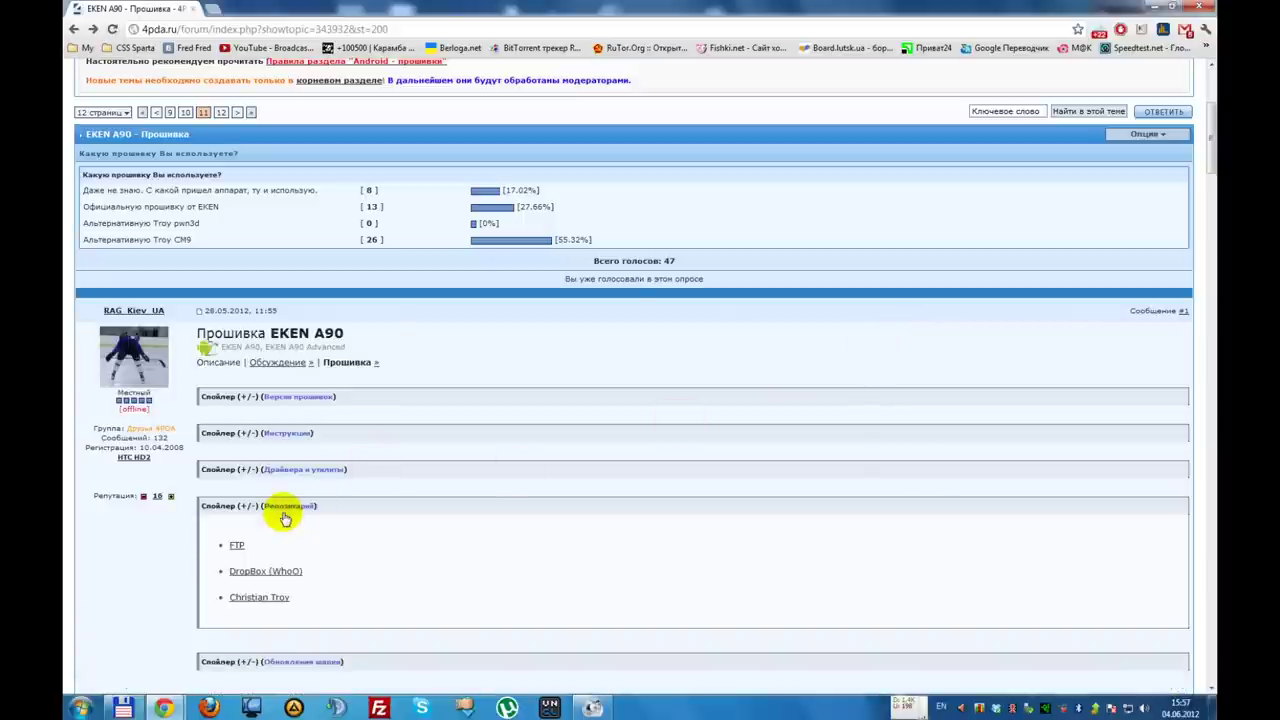
click(250, 571)
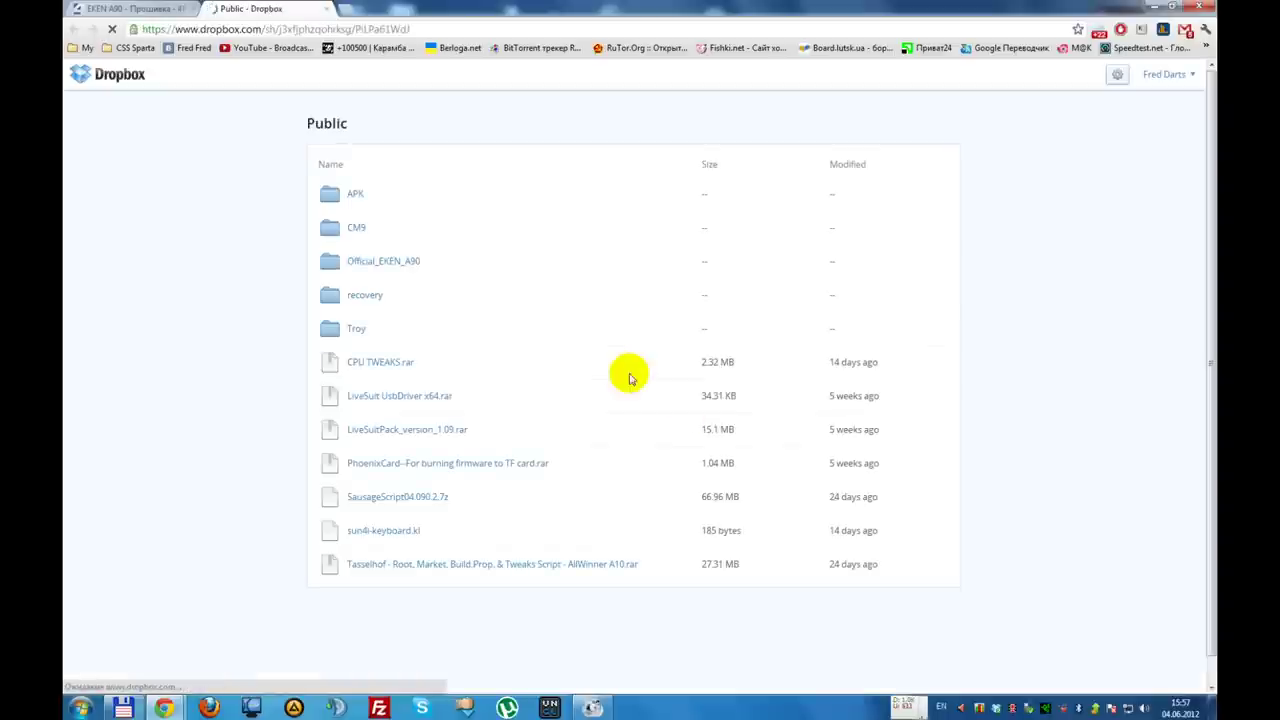
click(363, 300)
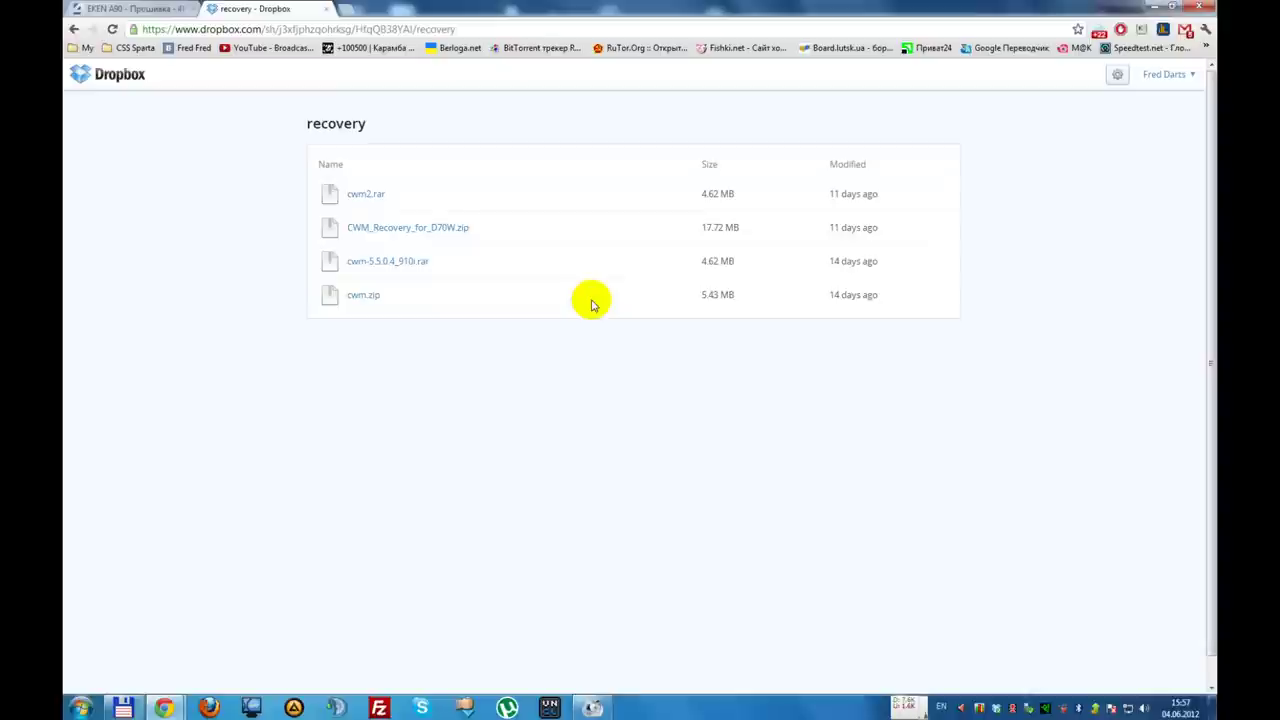
click(356, 300)
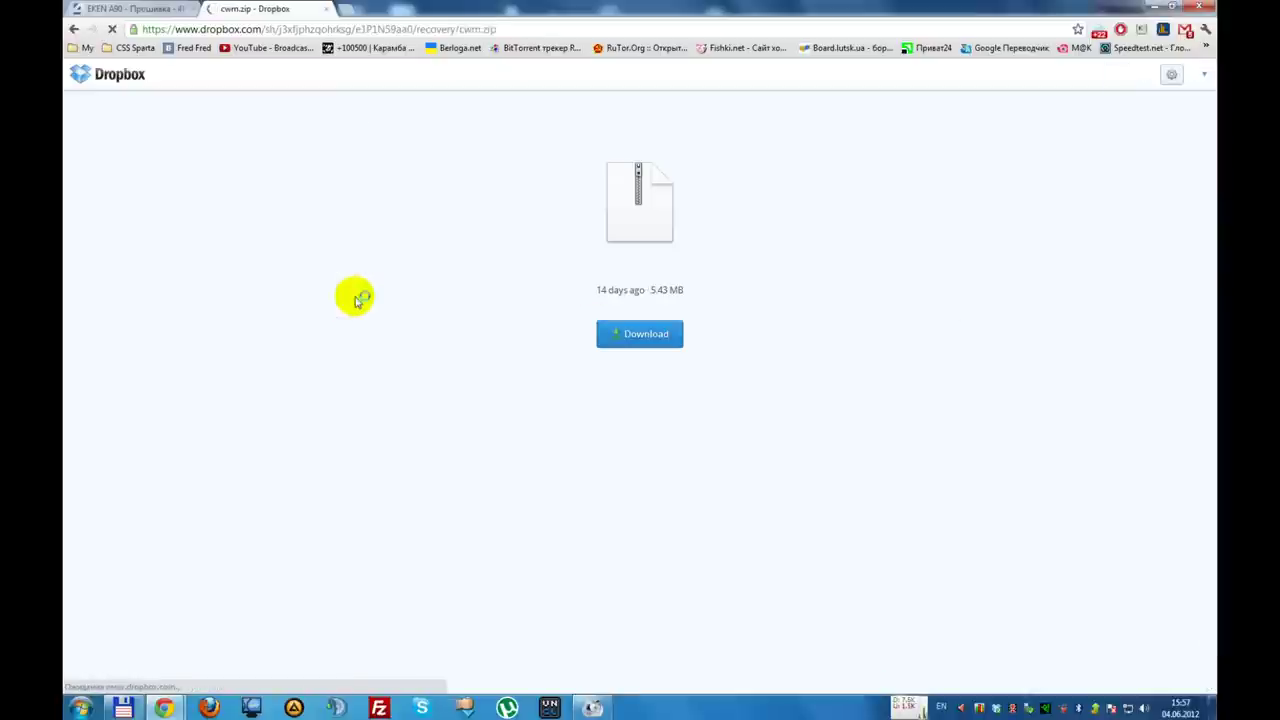
click(643, 335)
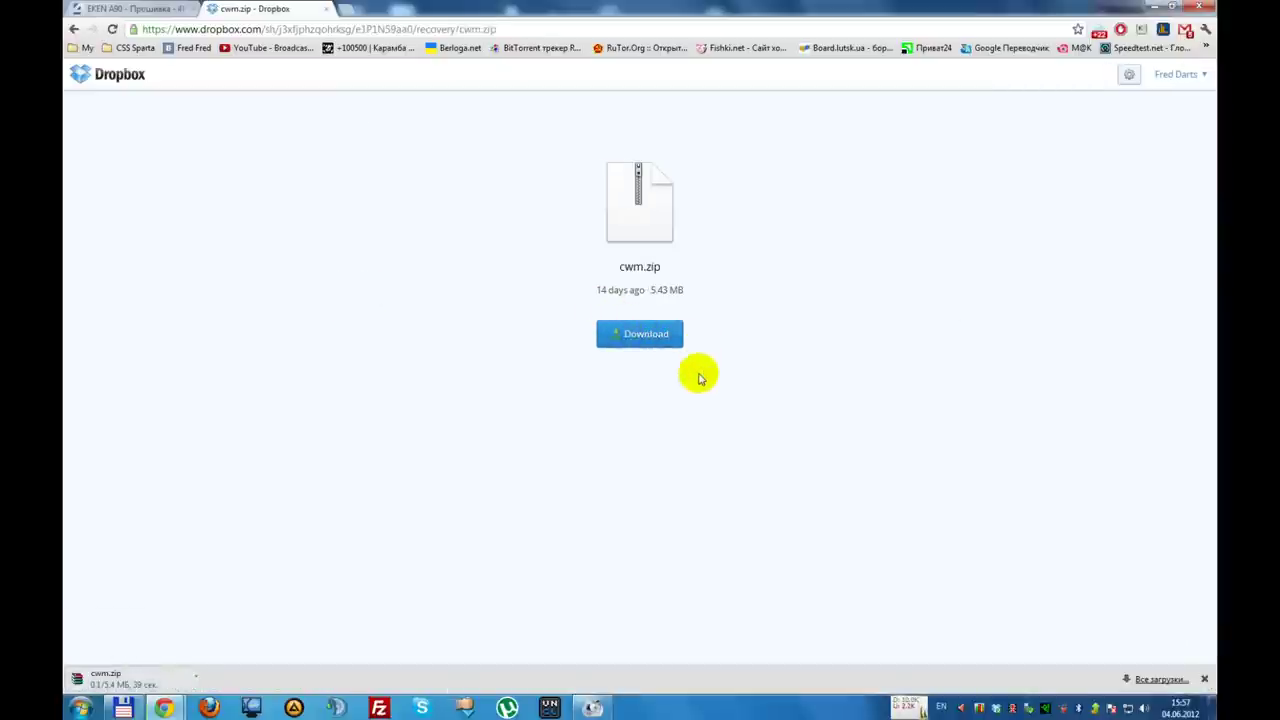
- Move the downloaded cwm.zip out of the Downloads folder into the NEW folder of Android Tablet on drive E using Total Commander
click(199, 677)
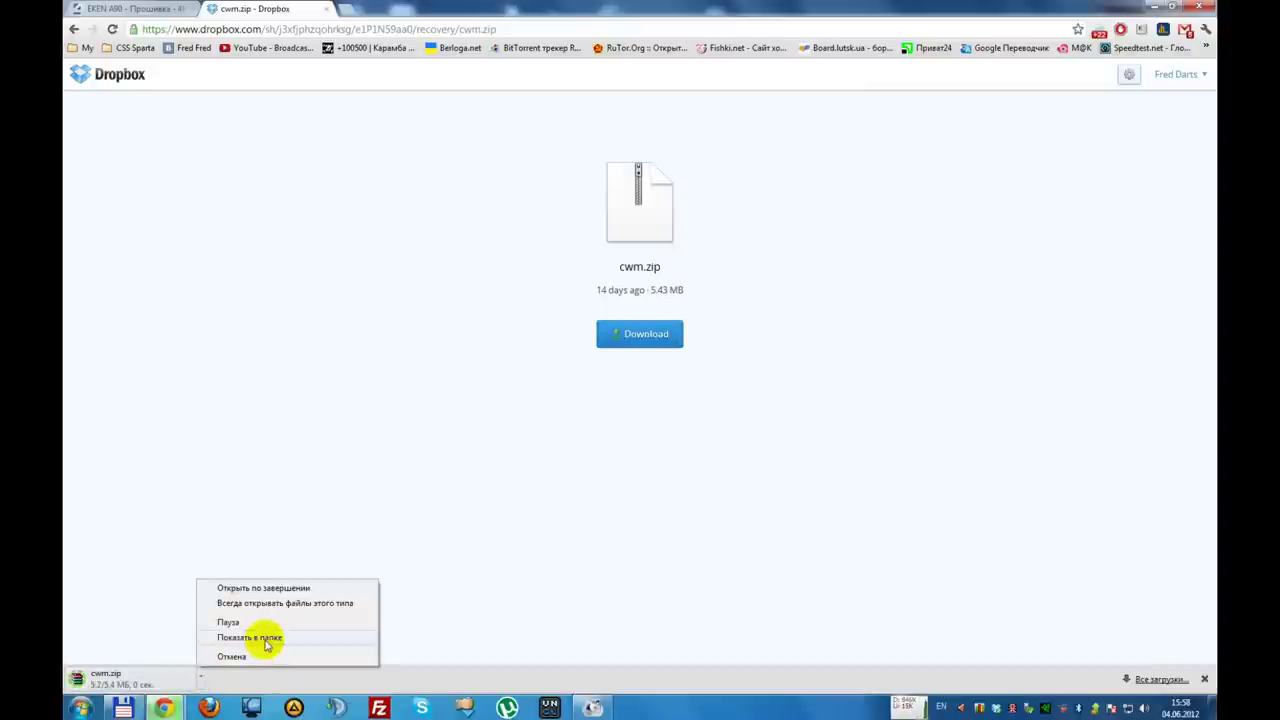
click(266, 641)
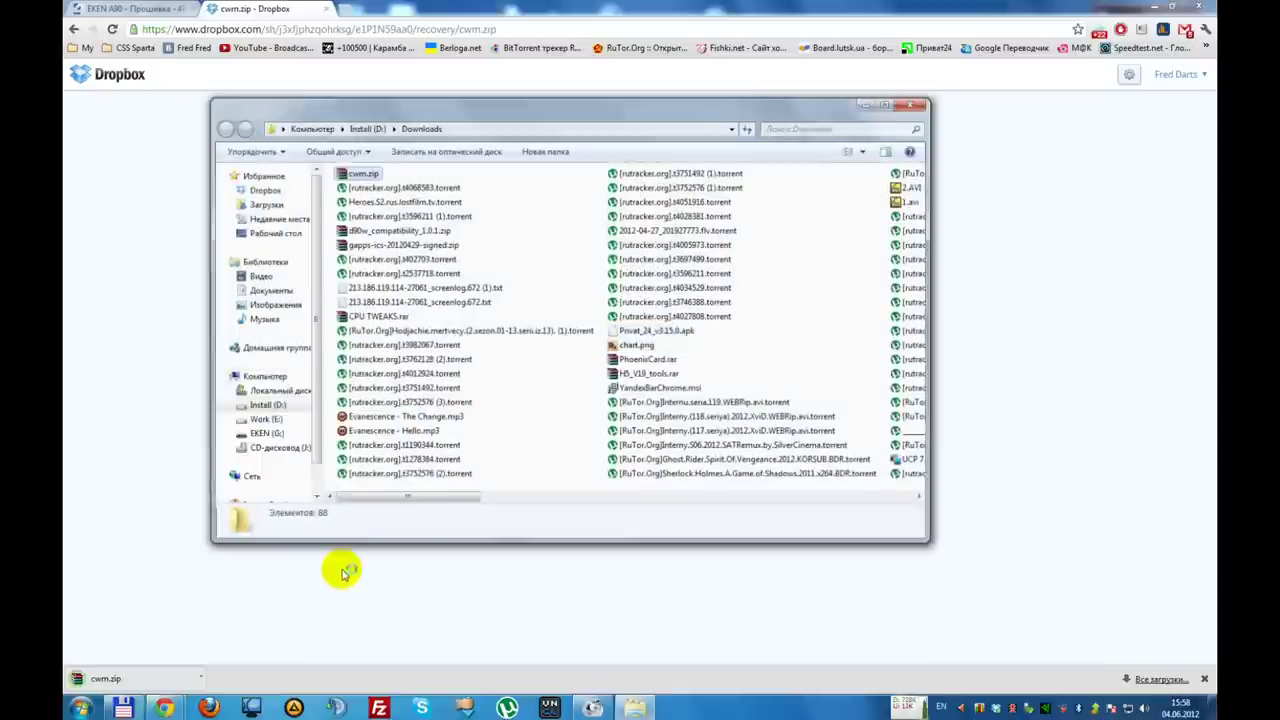
right_click(370, 172)
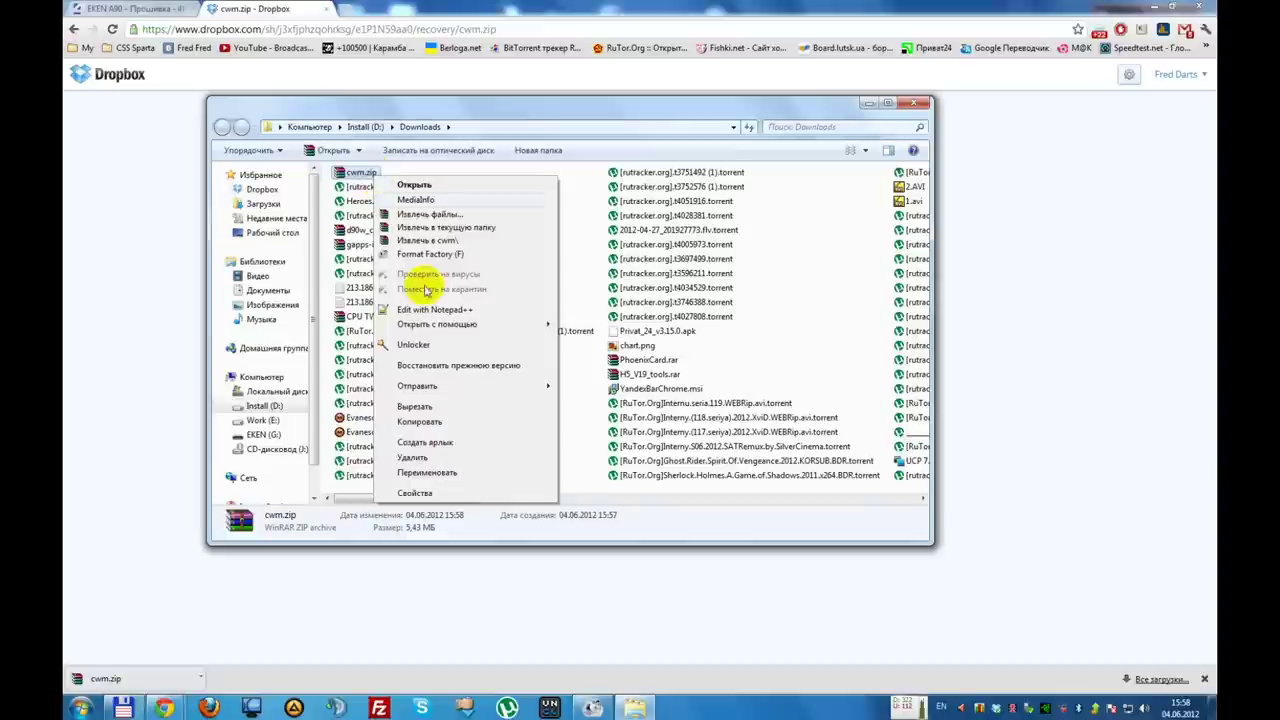
click(414, 406)
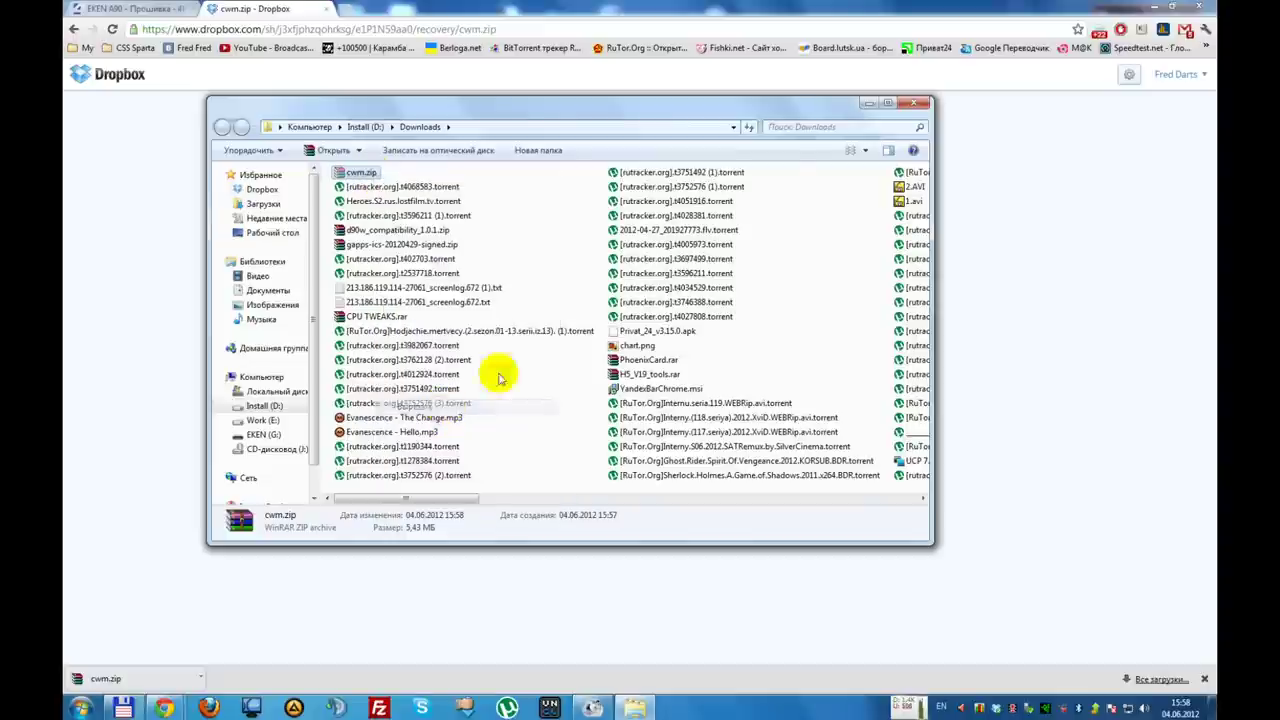
click(913, 103)
click(326, 9)
click(122, 707)
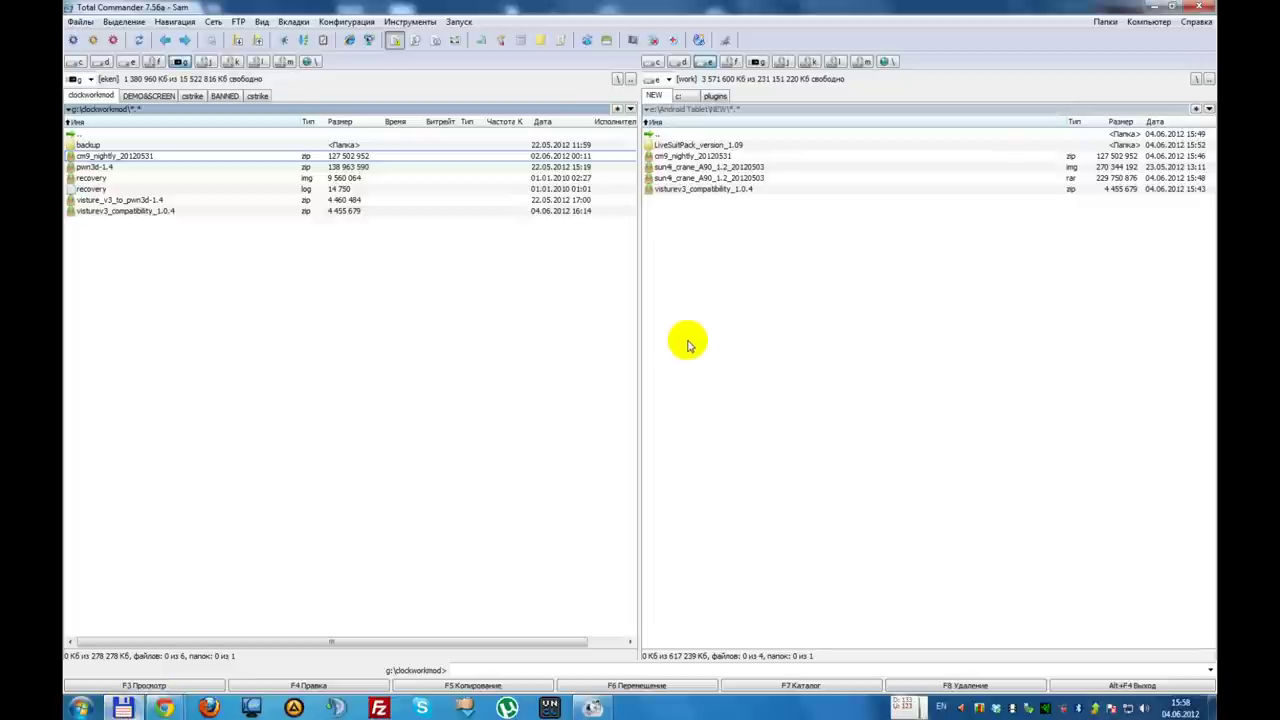
click(712, 241)
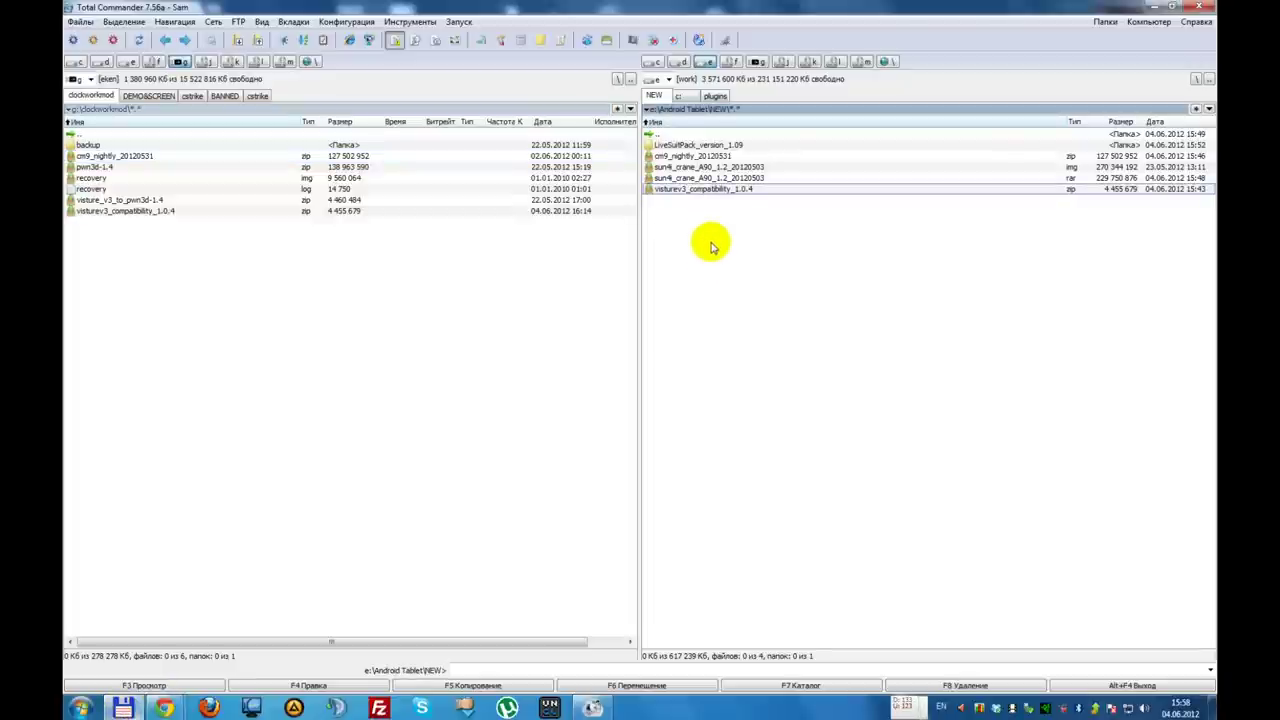
- Extract cwm.zip into its own cwm folder and check the recovery image inside it
click(665, 168)
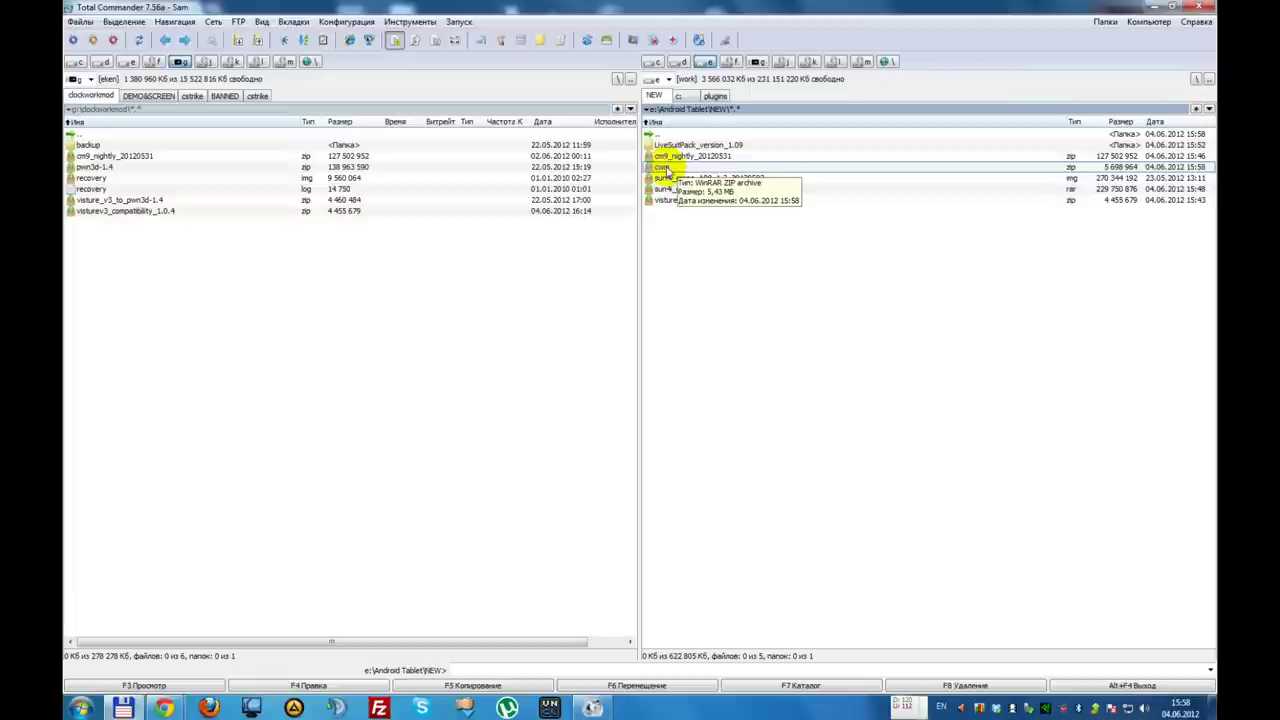
right_click(667, 172)
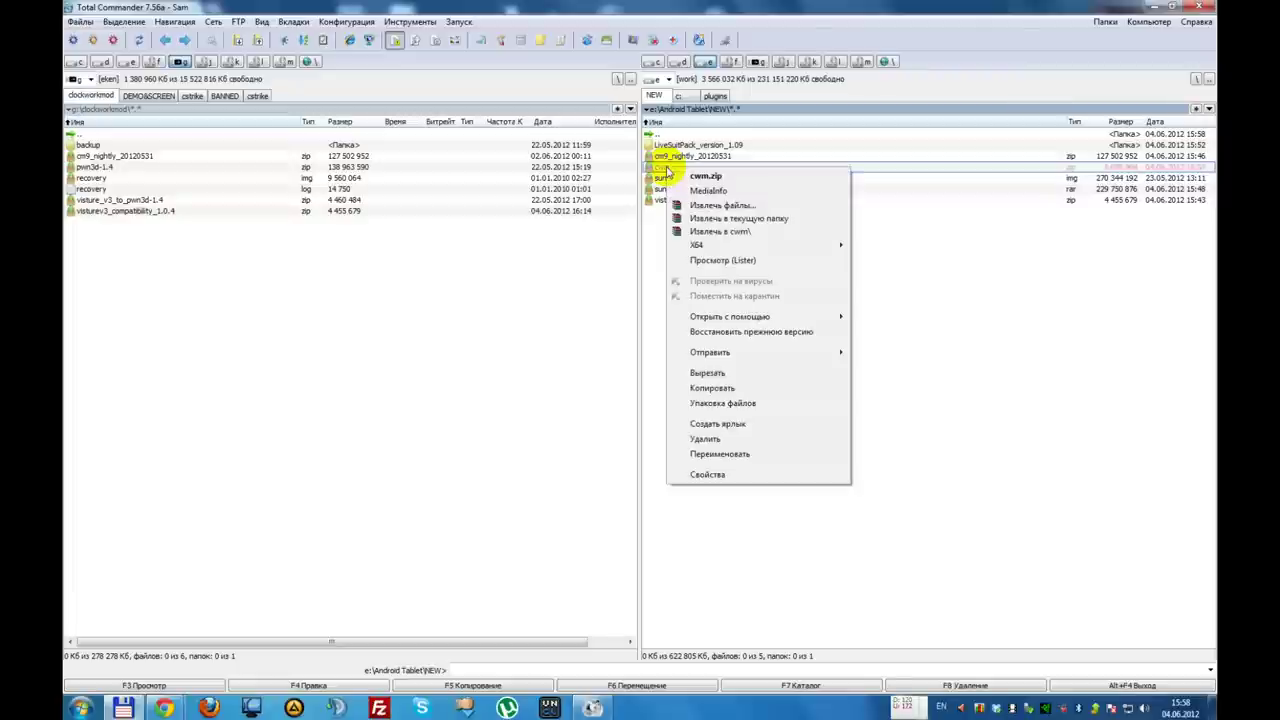
click(759, 231)
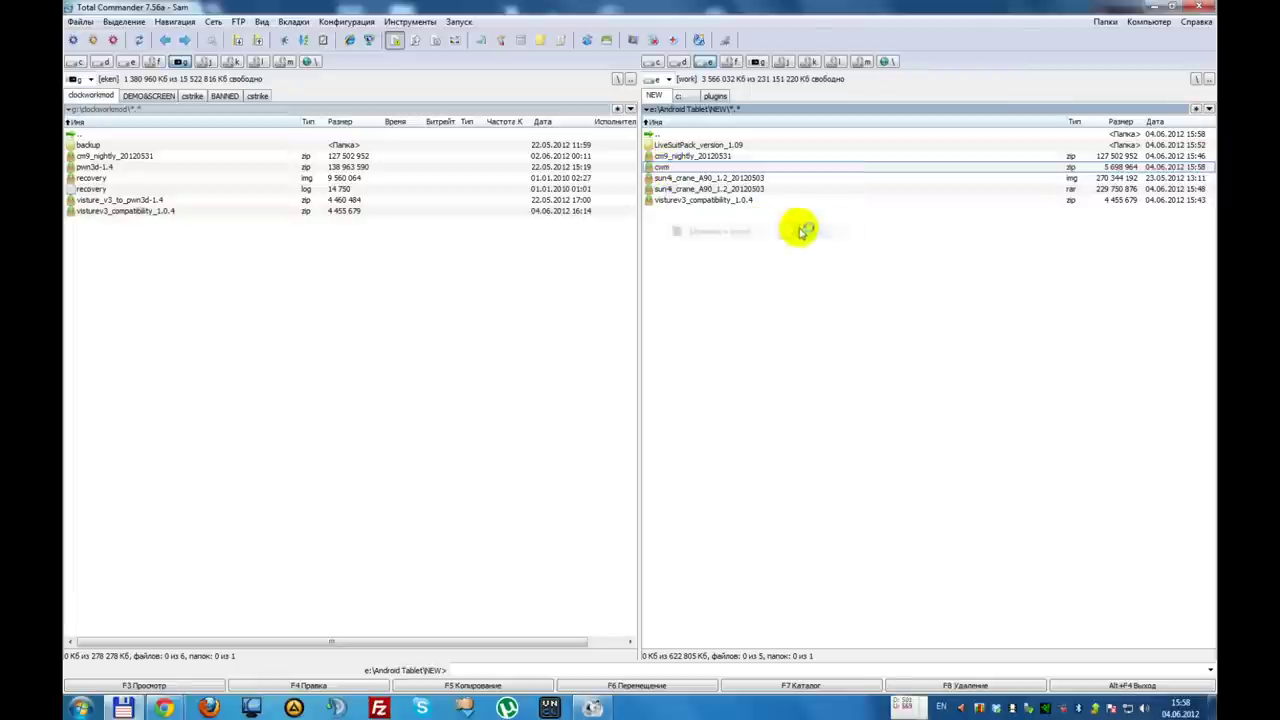
double_click(667, 147)
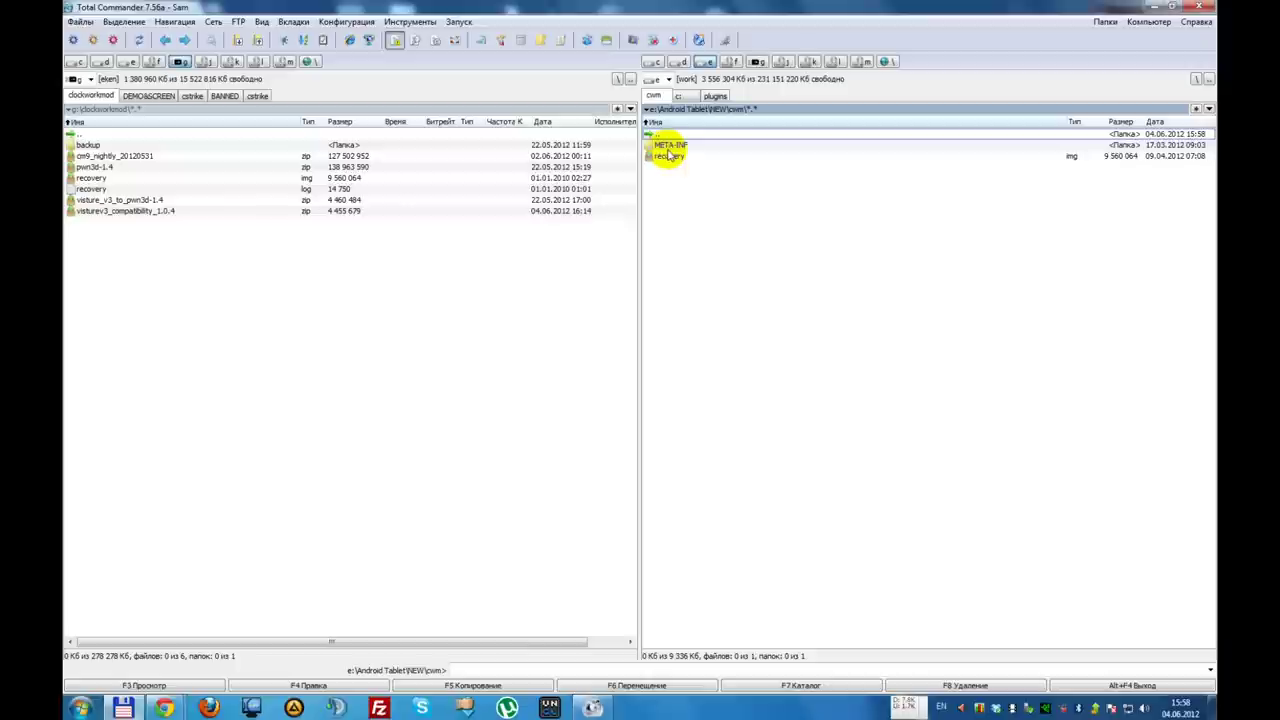
click(671, 159)
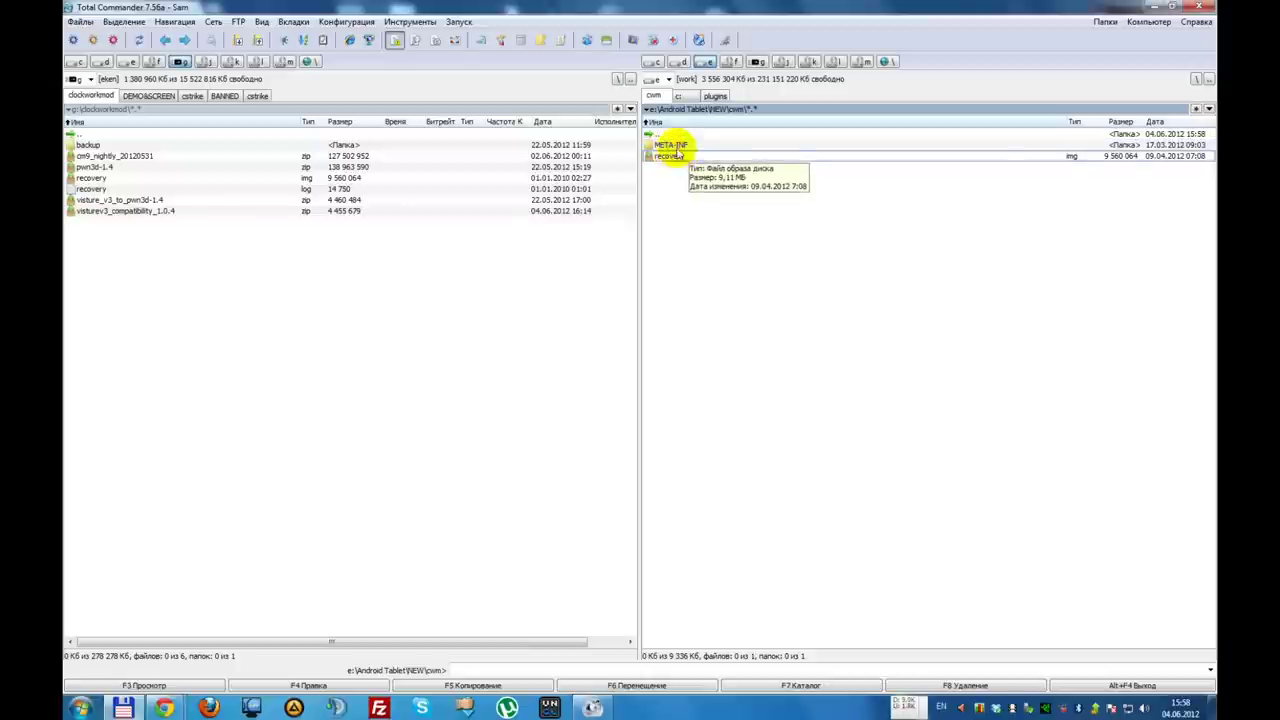
double_click(660, 134)
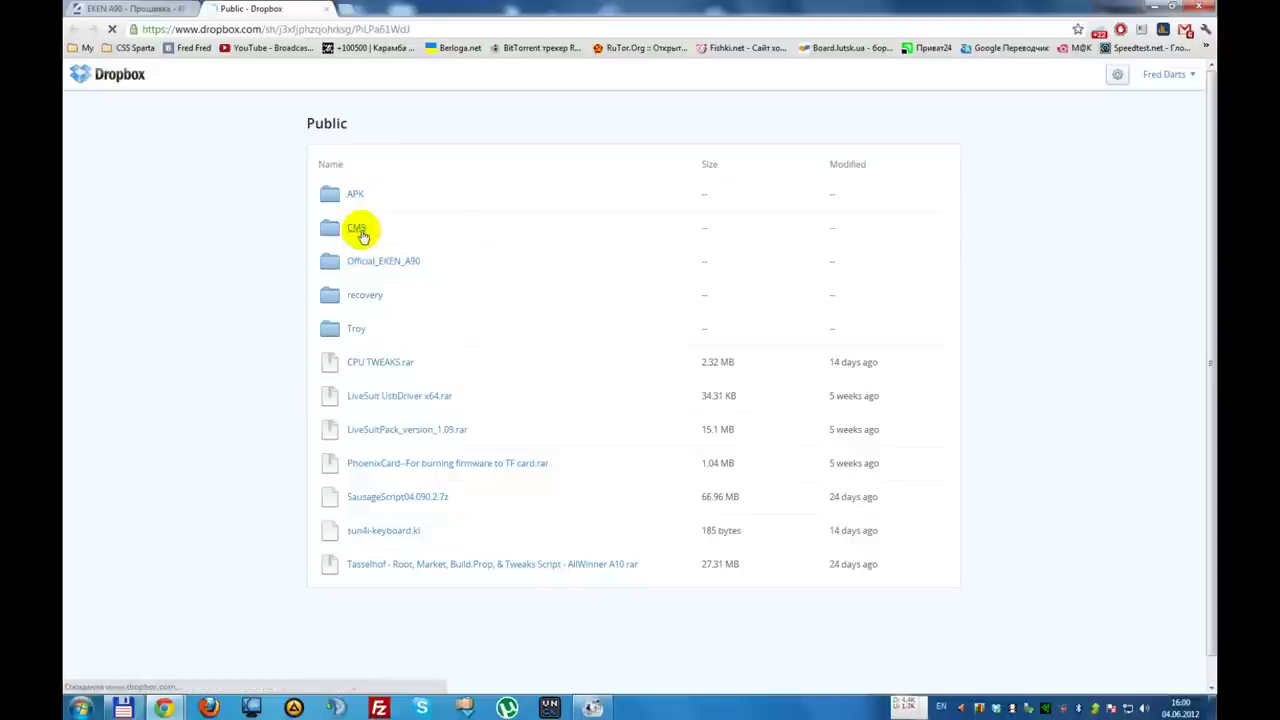
- Download CWM_Recovery_for_D70W.zip from the recovery folder of the shared Dropbox repository
key(alt+Left)
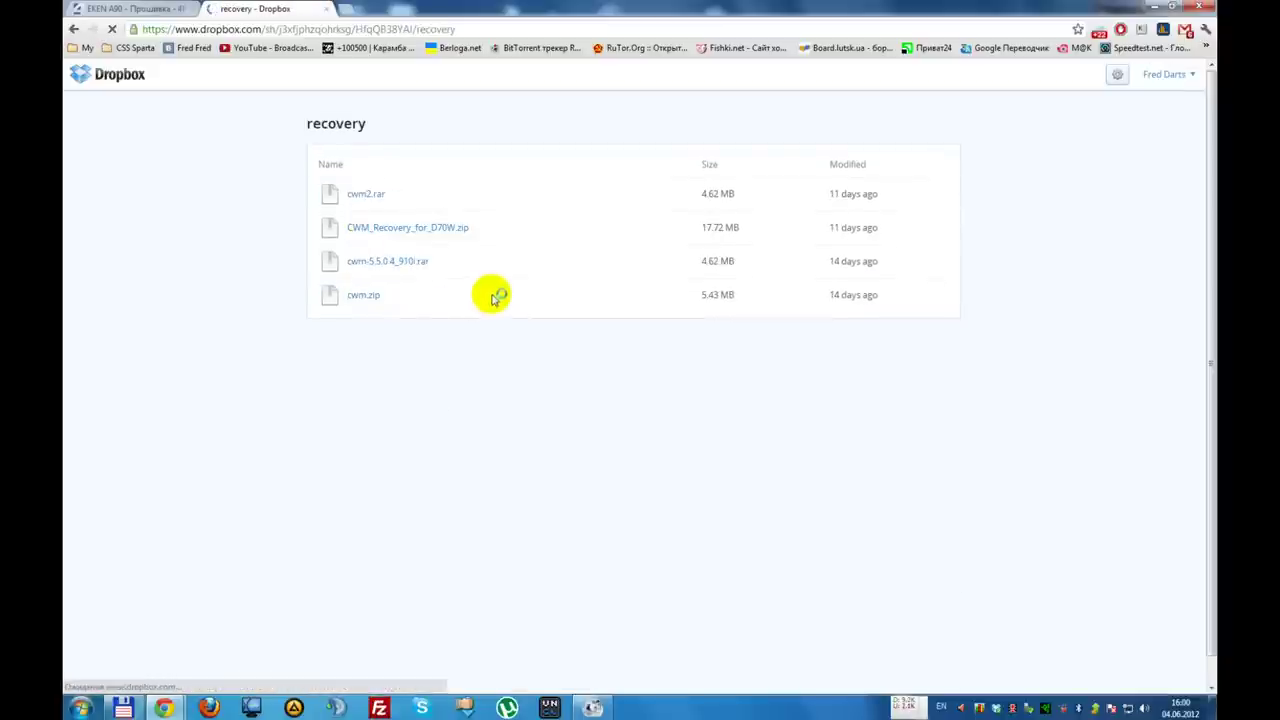
click(422, 229)
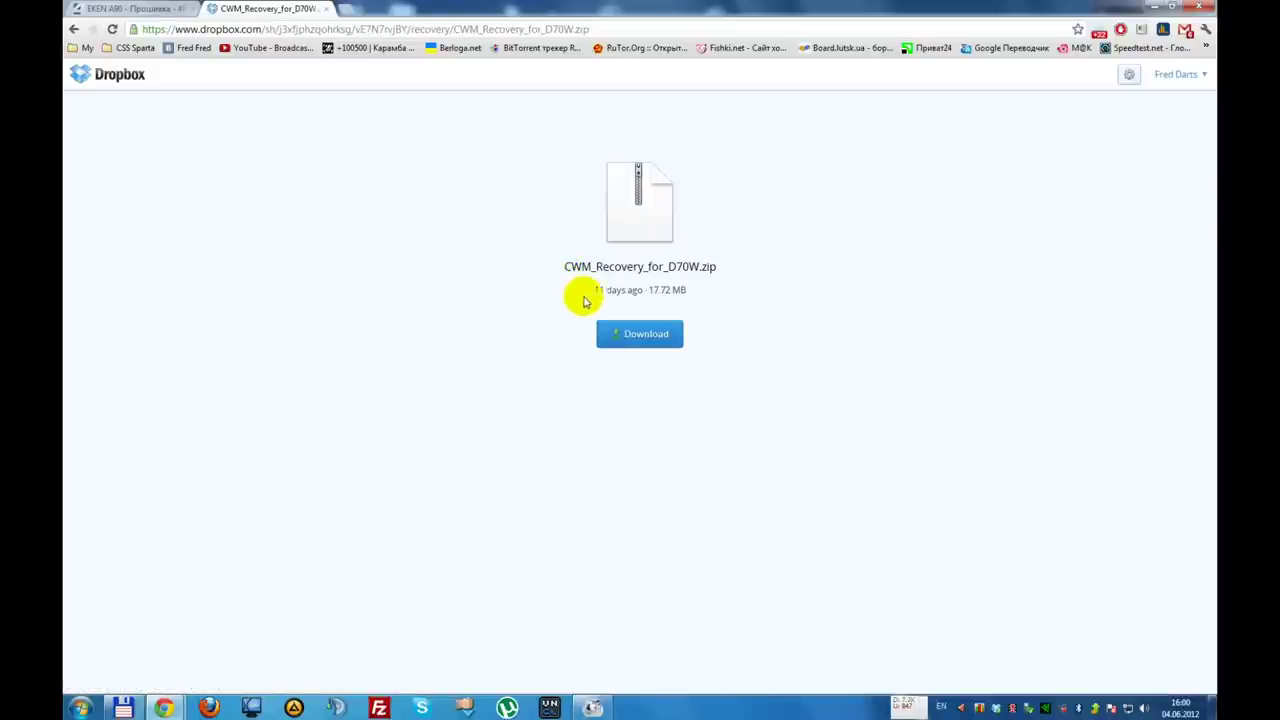
click(657, 335)
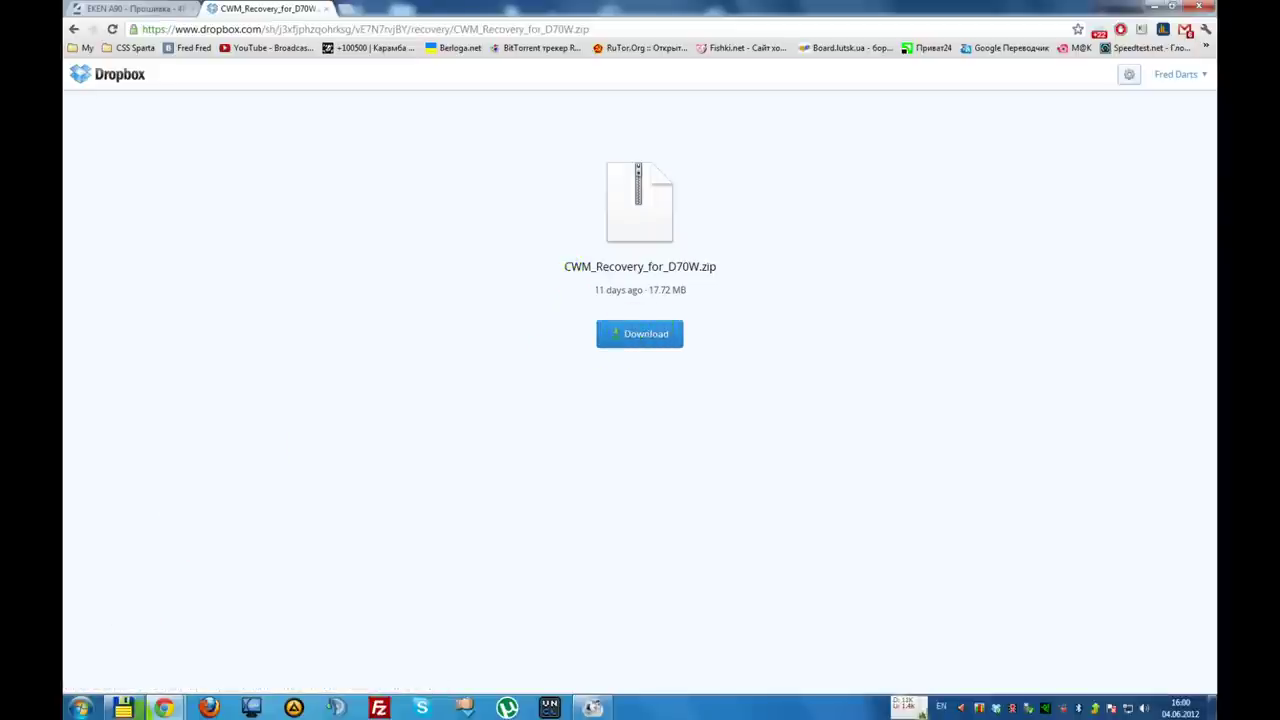
- Switch to Total Commander and delete the SausageScript04.090.2 folder from the NEW folder on drive E
click(124, 707)
double_click(668, 135)
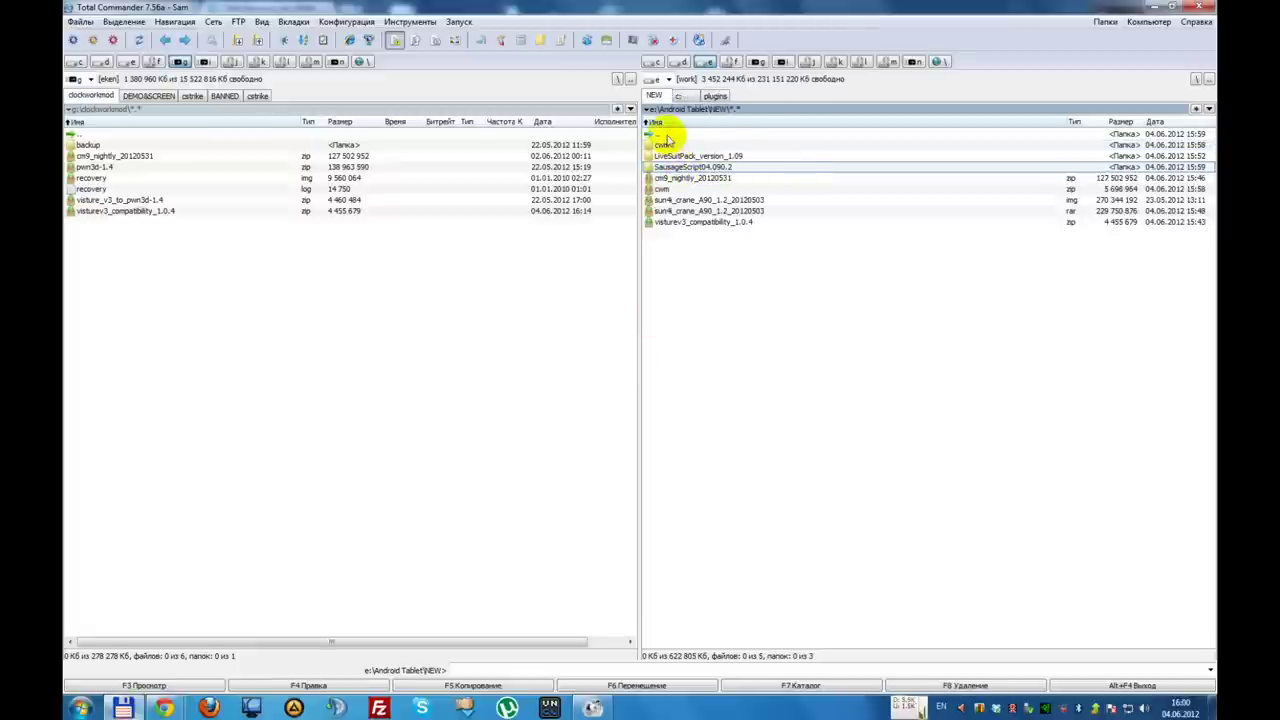
key(Delete)
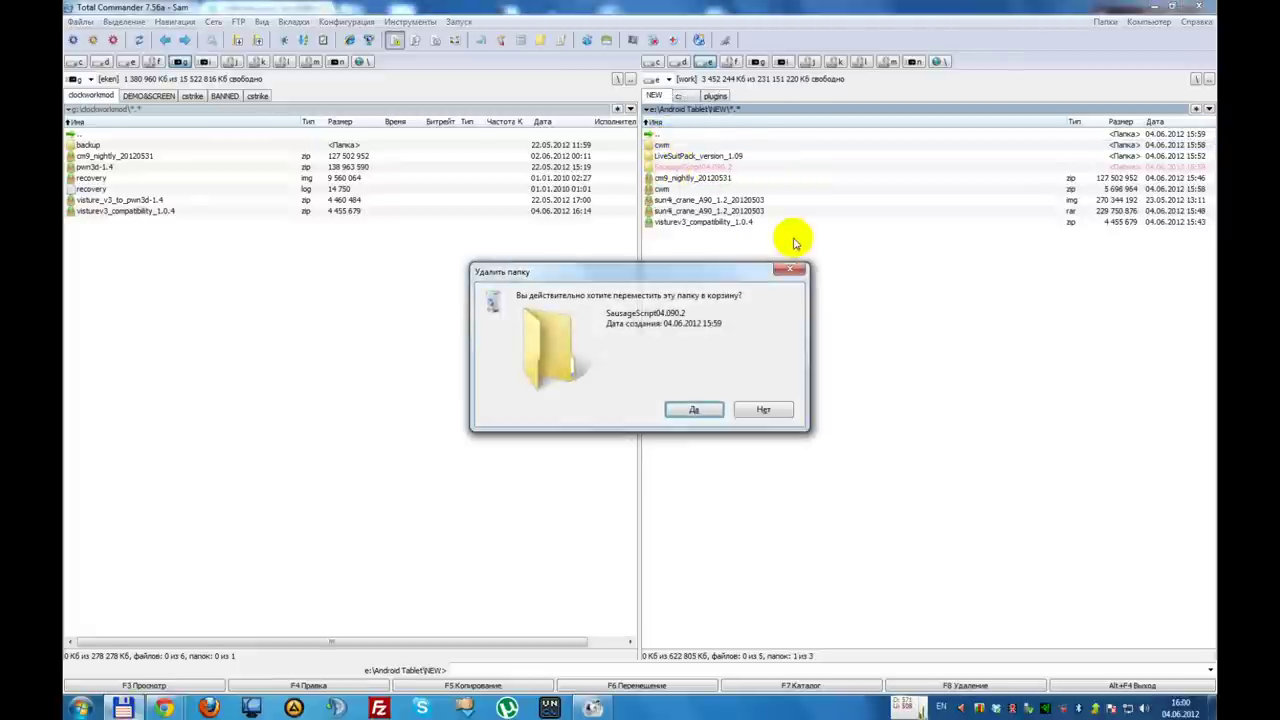
key(Return)
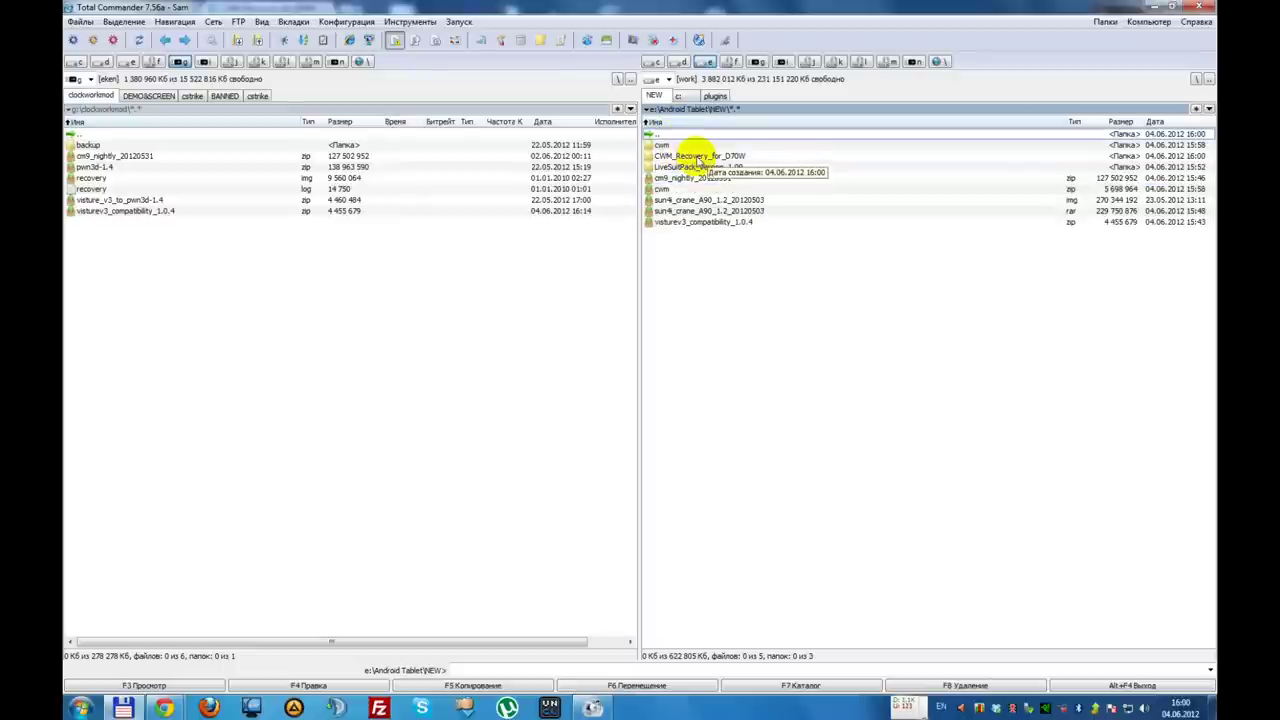
- Copy recovery.img from the cwm folder into the CWM_Recovery_for_D70W folder, replacing the existing file
double_click(692, 157)
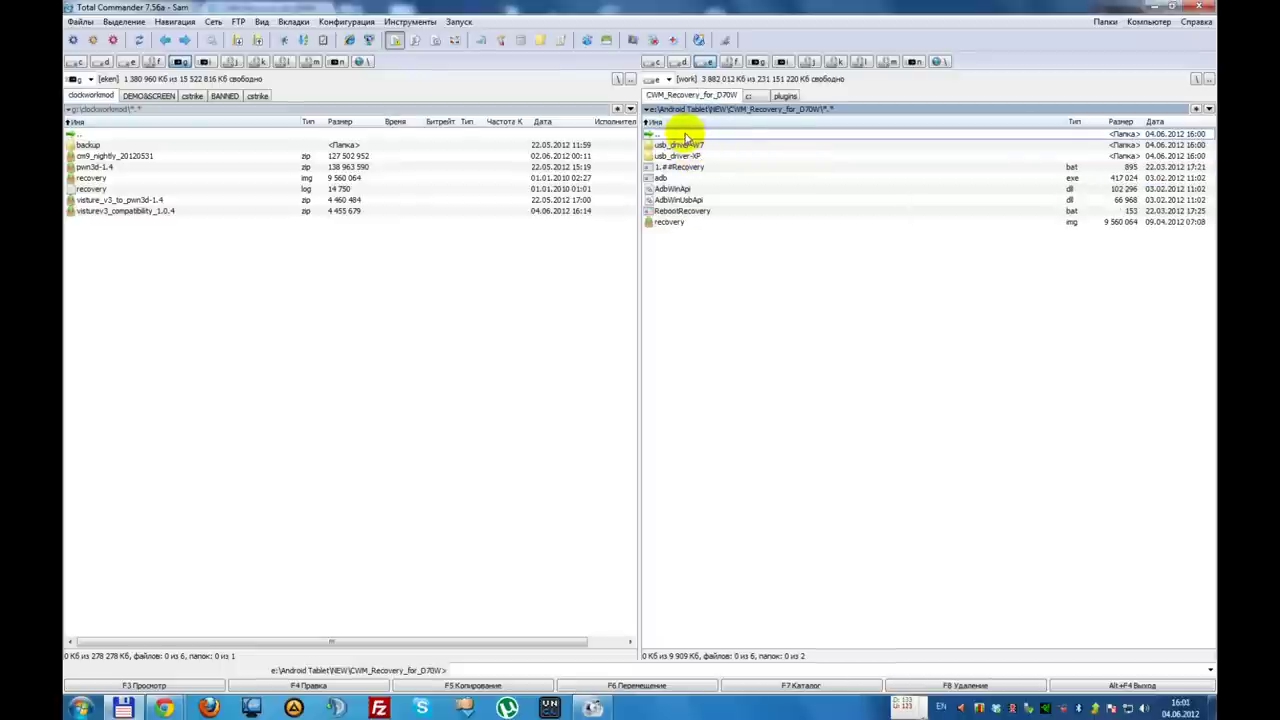
double_click(684, 132)
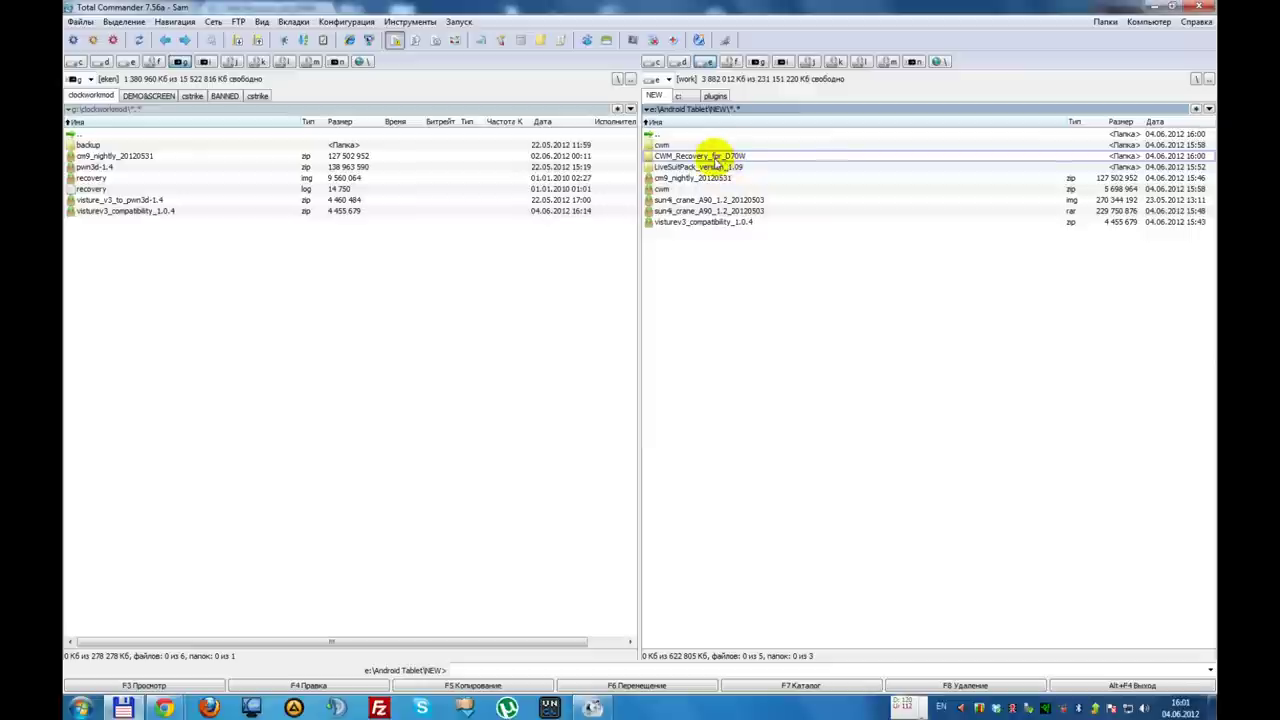
double_click(660, 145)
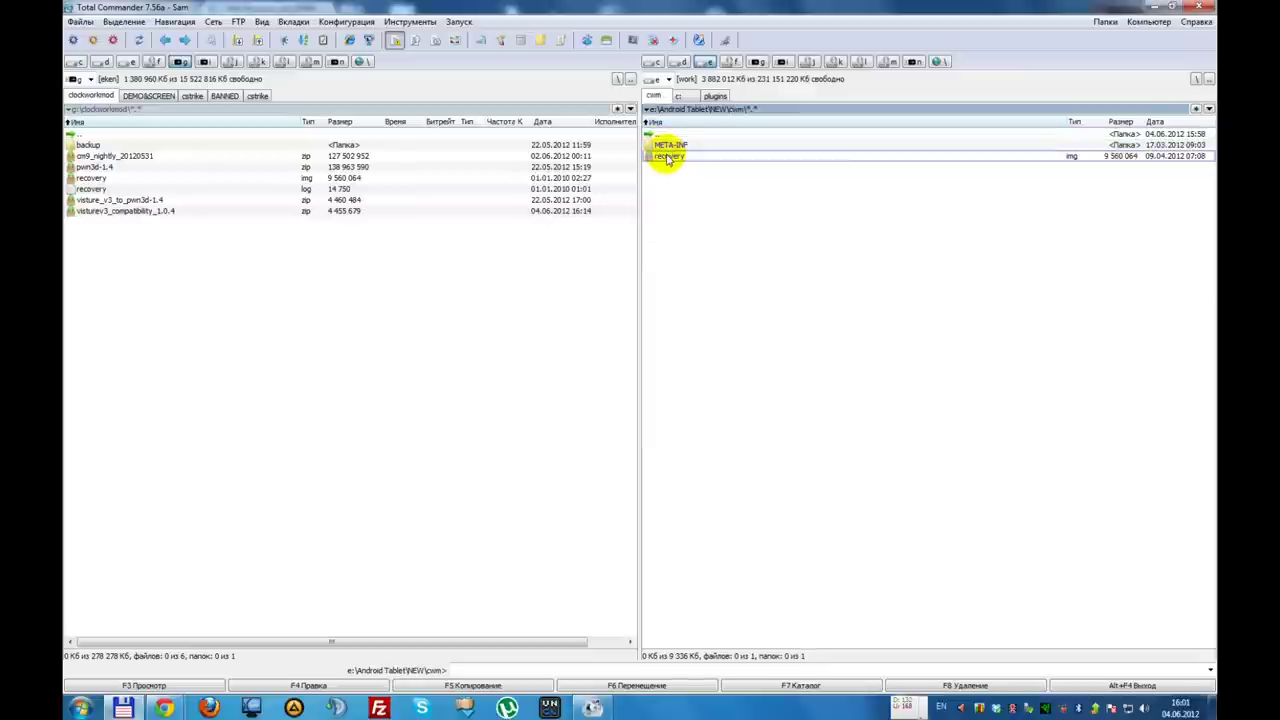
right_click(666, 155)
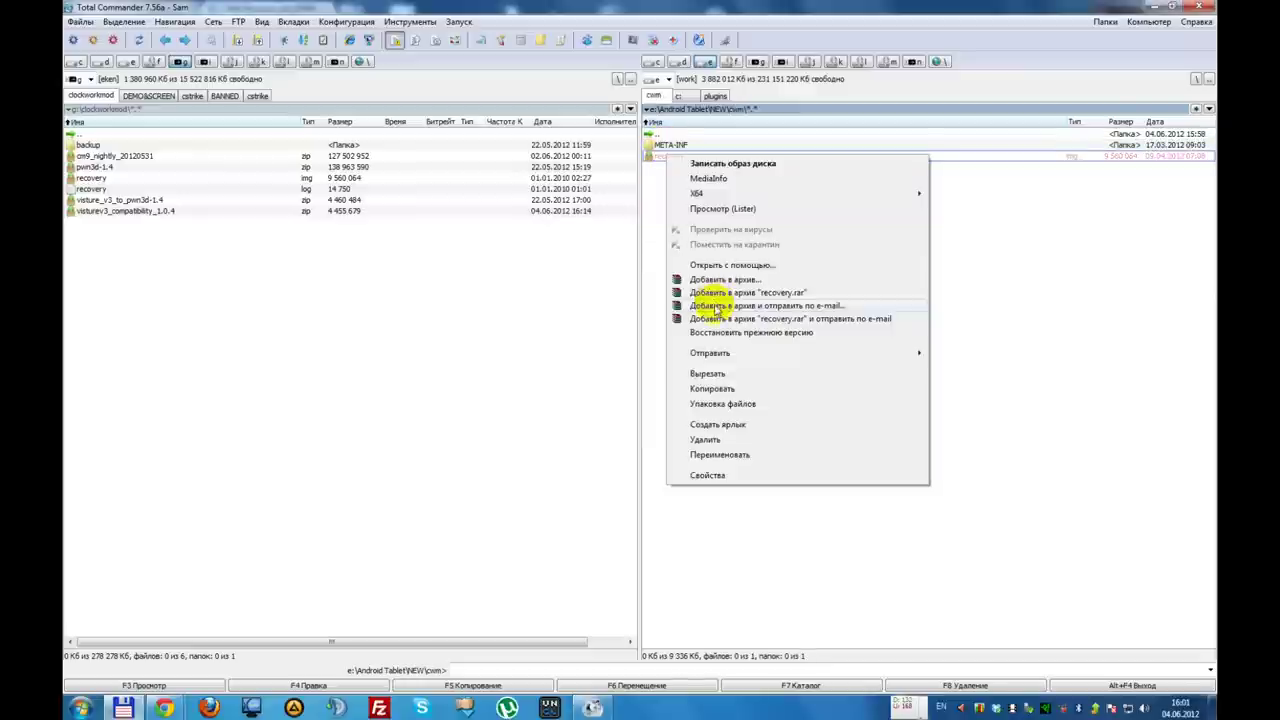
click(728, 396)
double_click(666, 134)
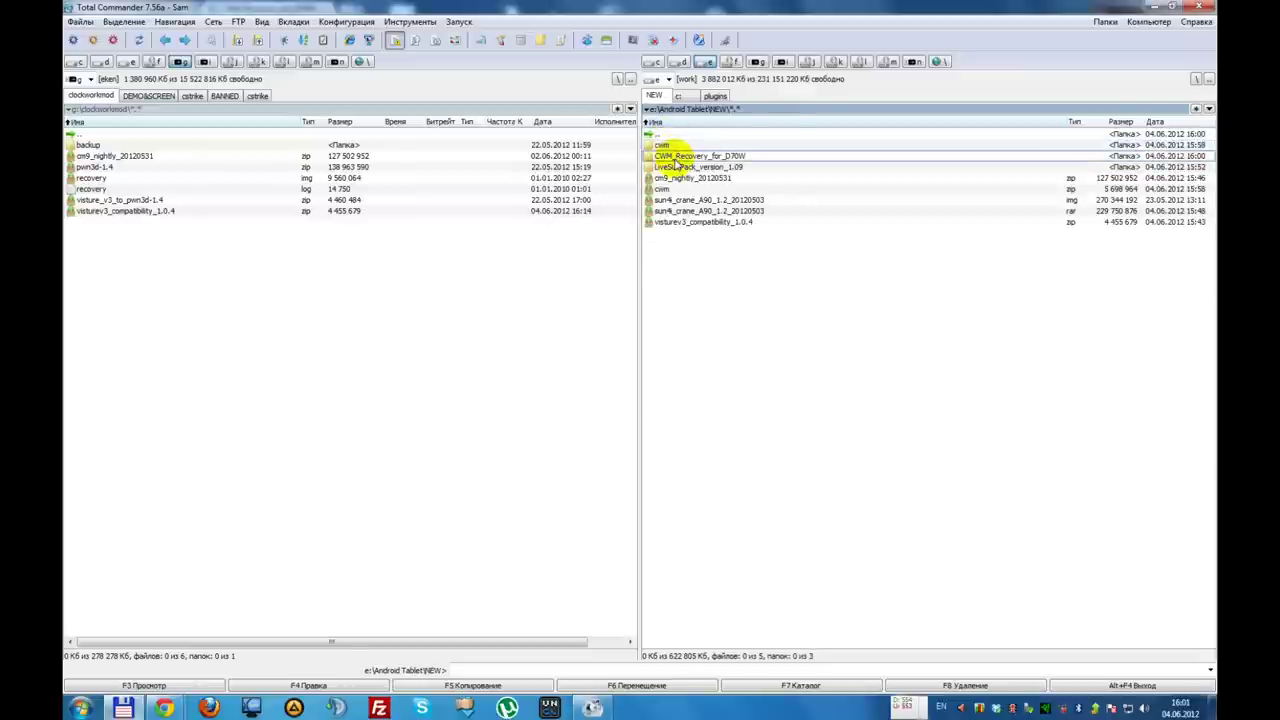
double_click(676, 157)
right_click(710, 278)
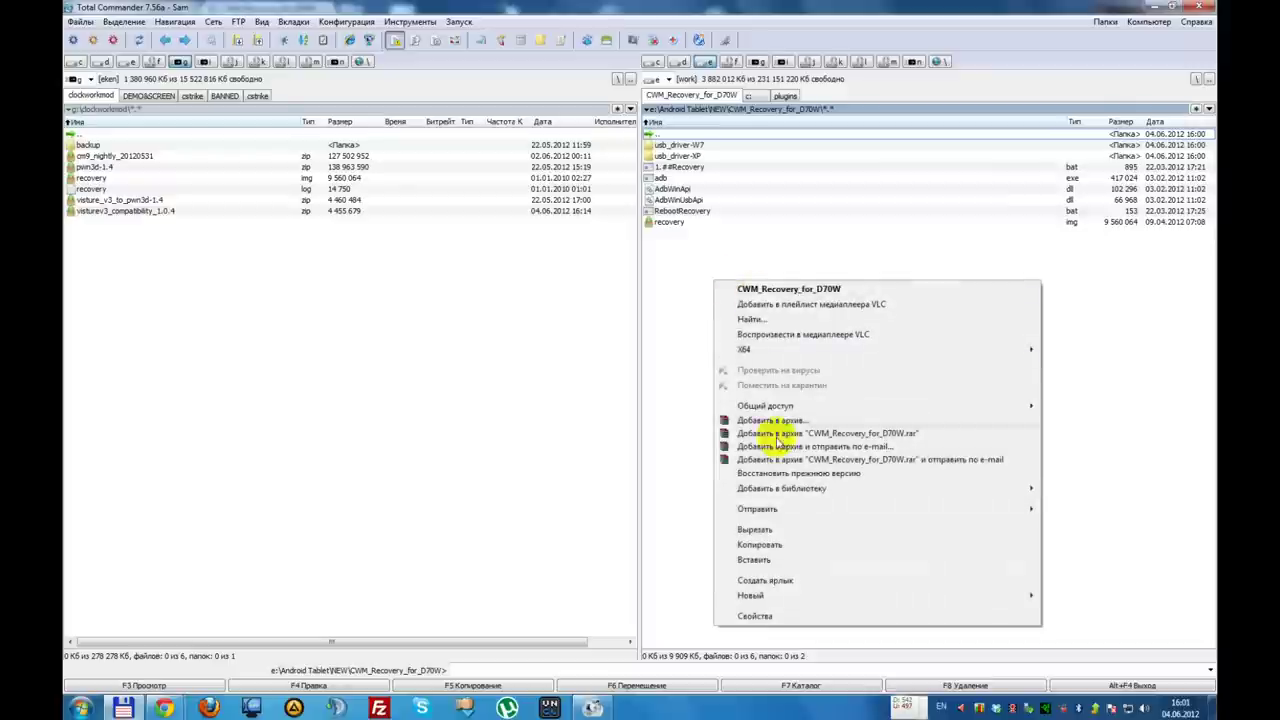
click(776, 559)
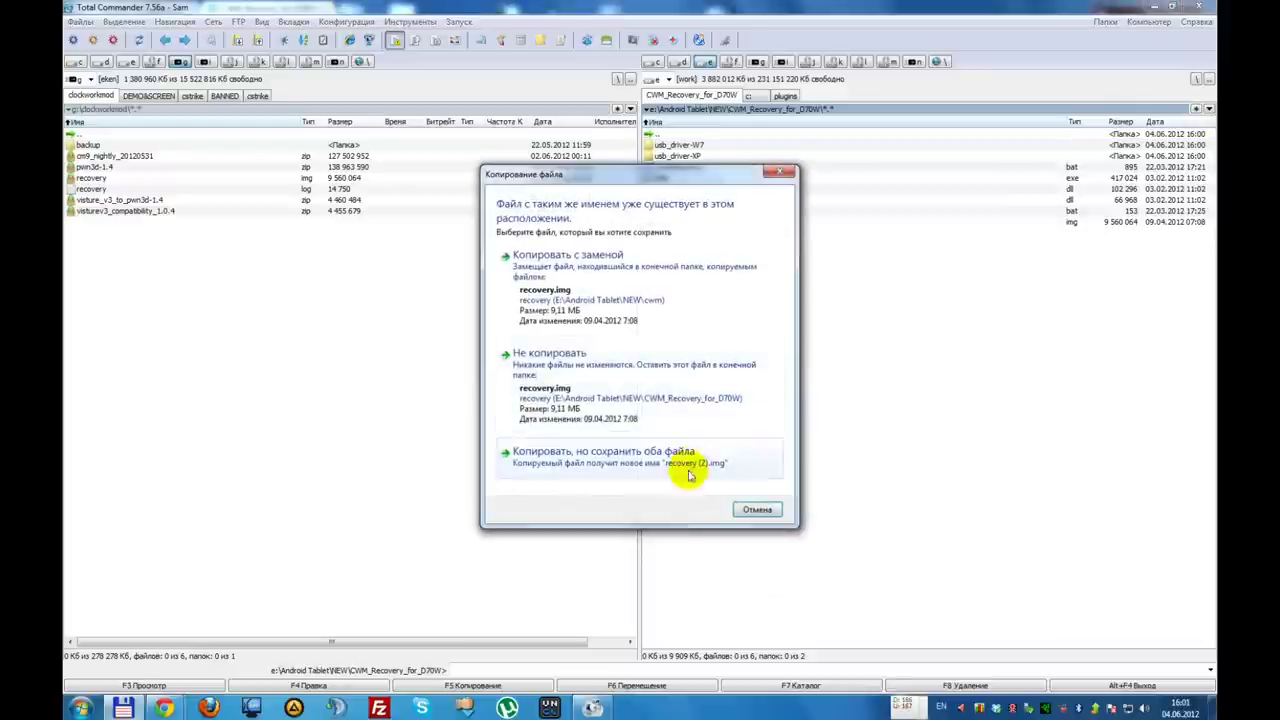
click(612, 268)
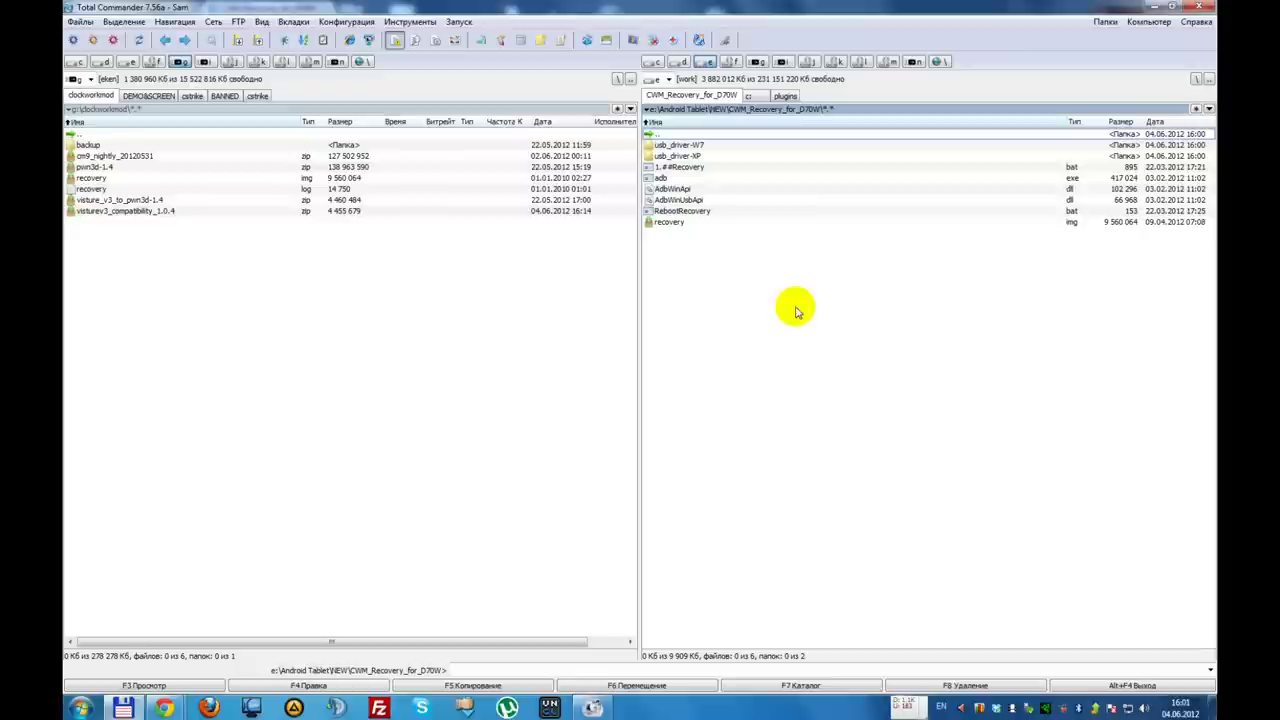
- Run the 1.##Recovery batch file from CWM_Recovery_for_D70W and answer y to continue installing the recovery
click(684, 212)
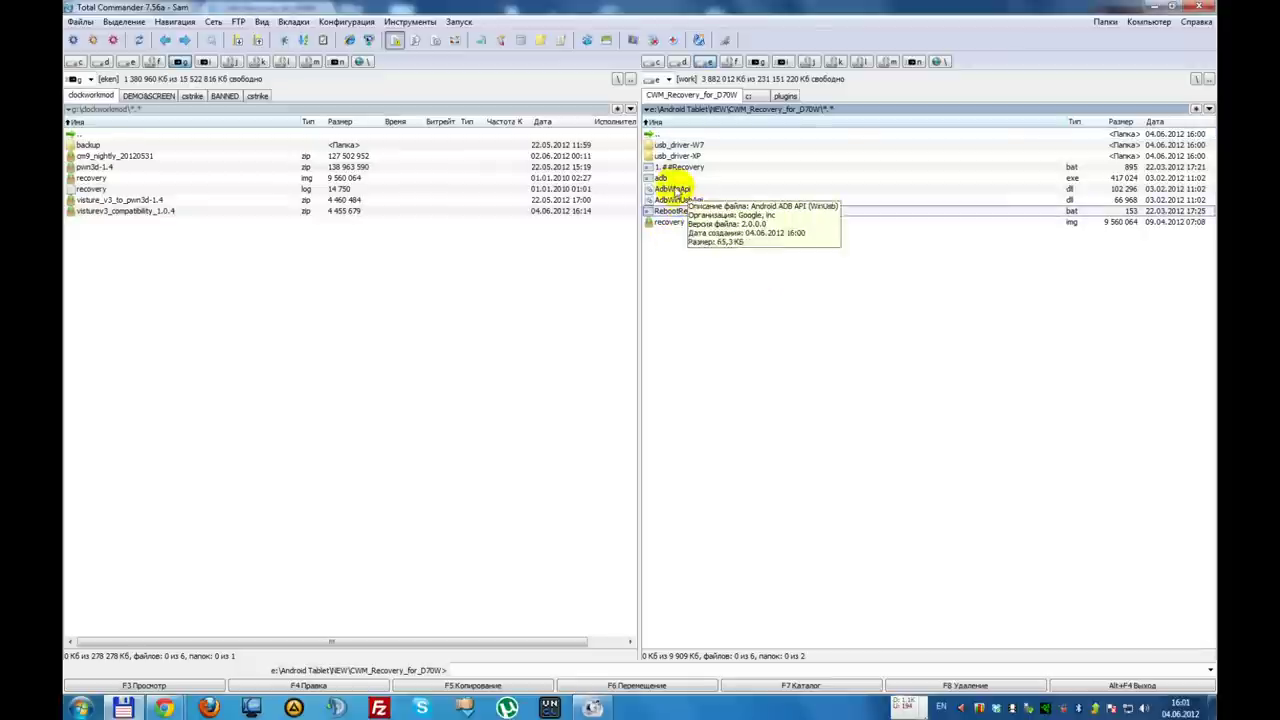
click(682, 168)
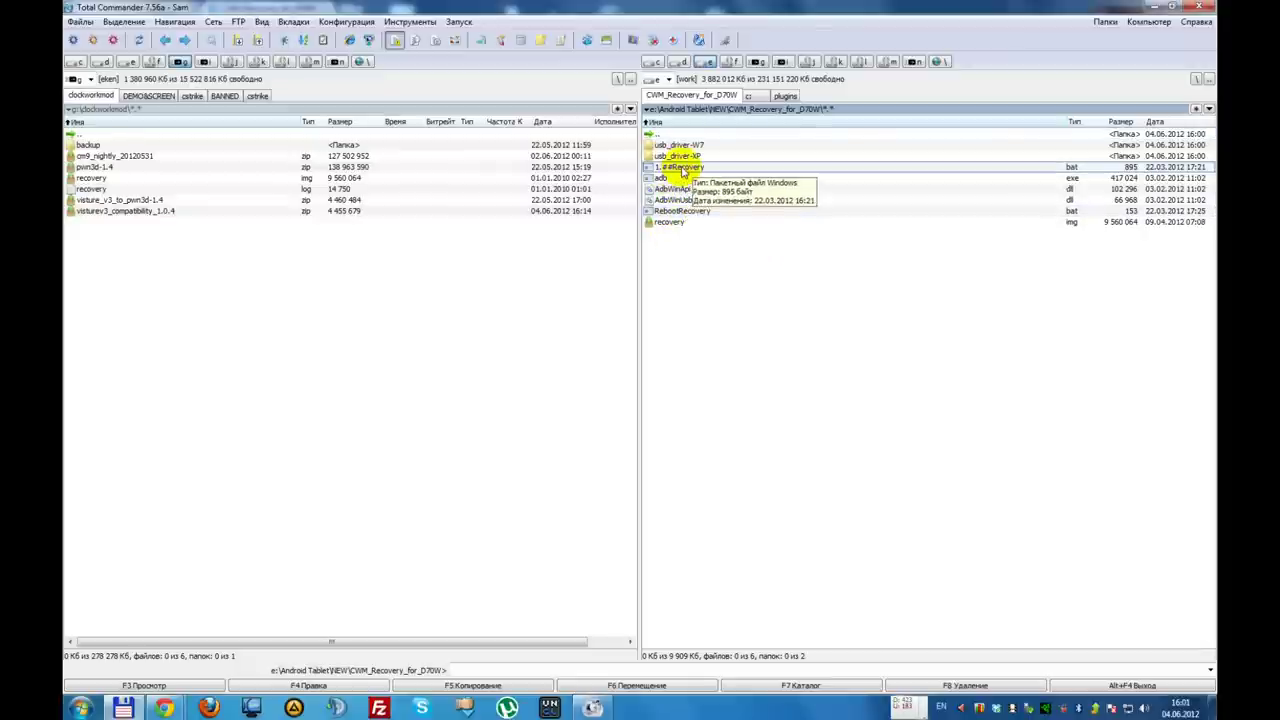
double_click(682, 169)
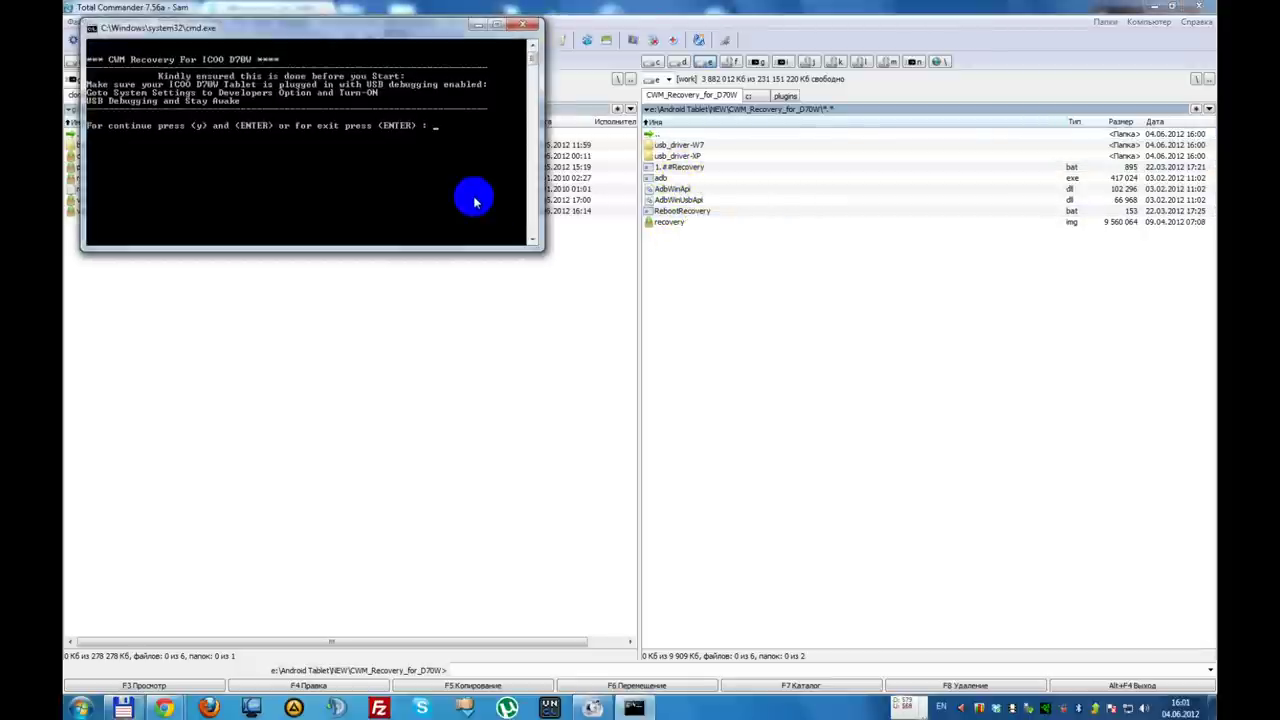
text(y)
key(Return)
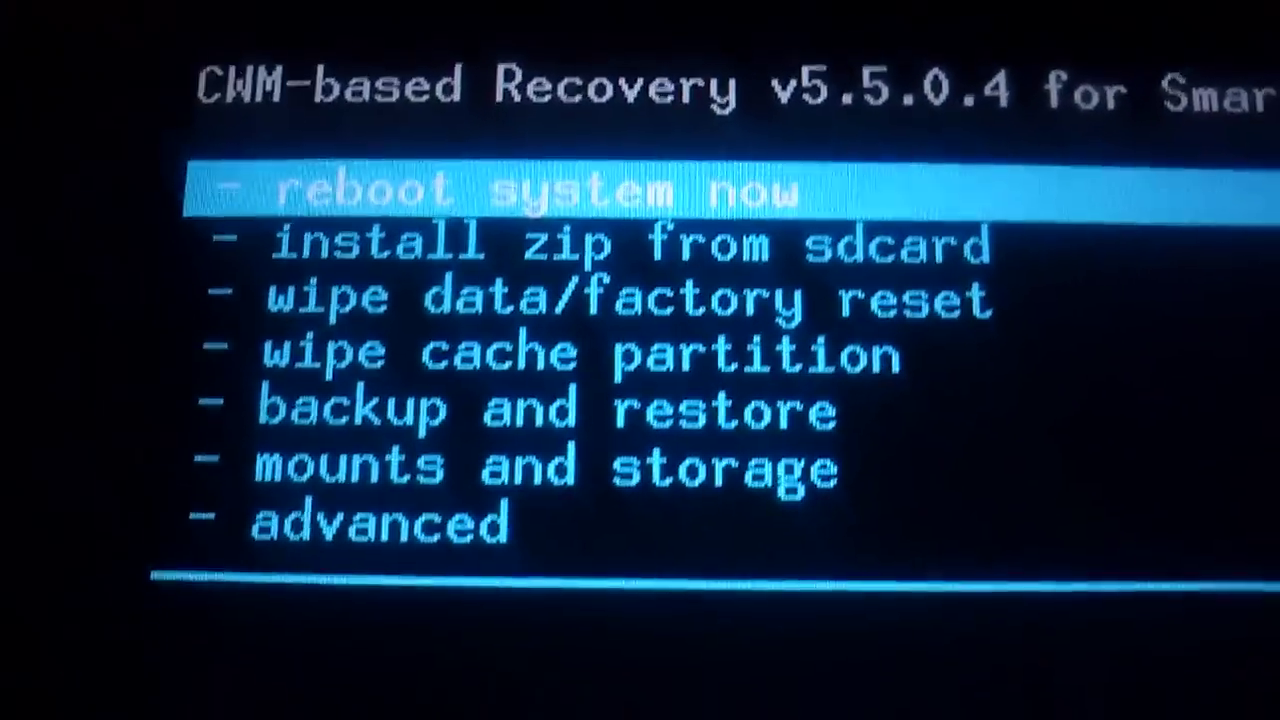
key(Down)
key(Up)
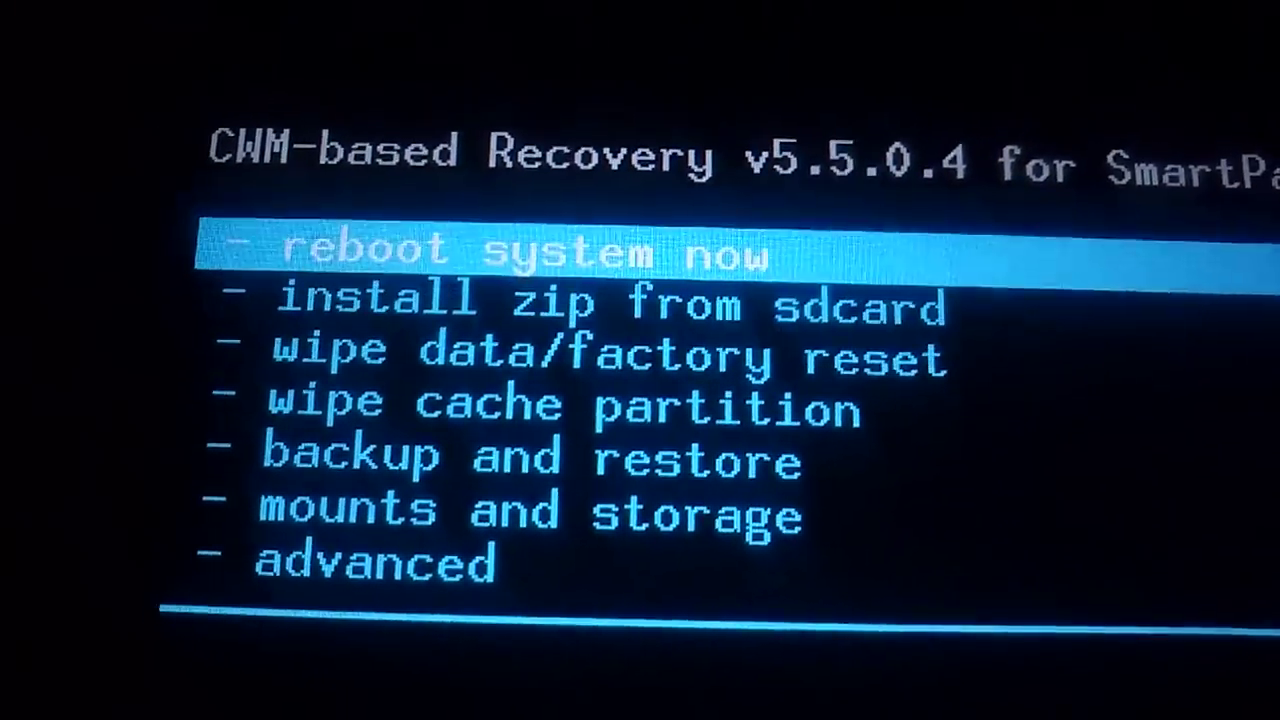
key(Up)
key(Down)
key(Up)
key(Return)
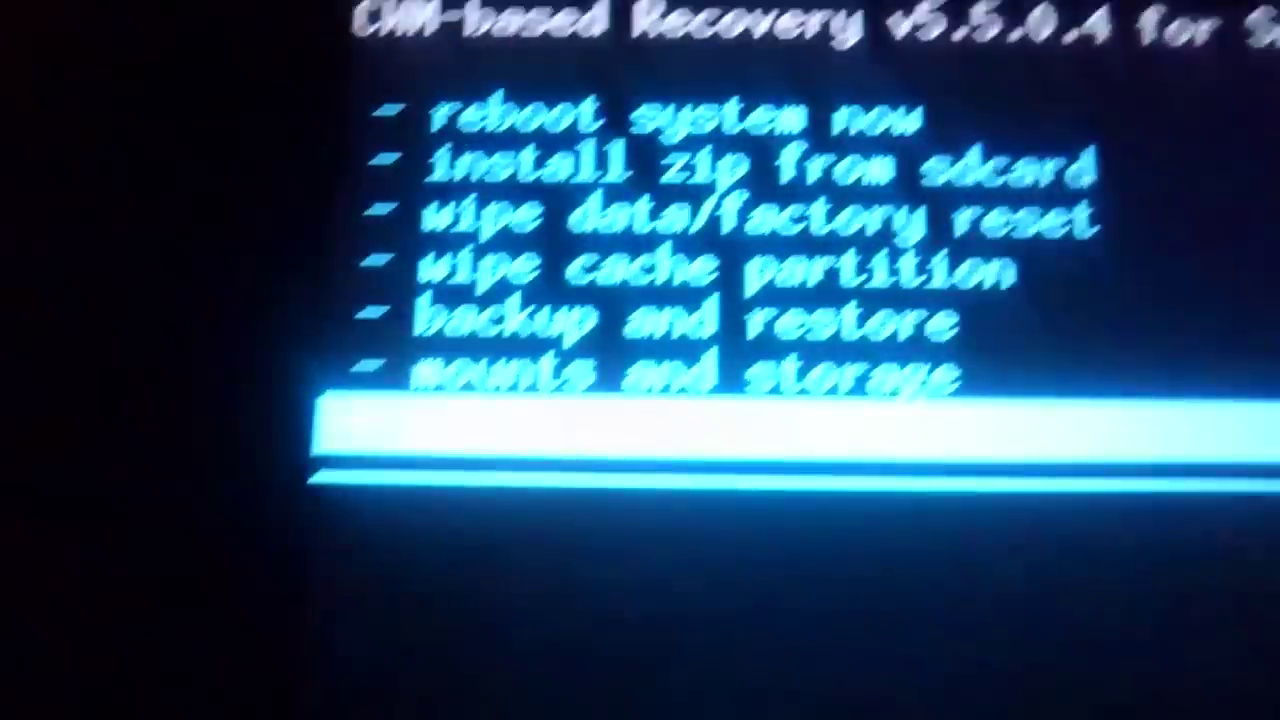
key(Down)
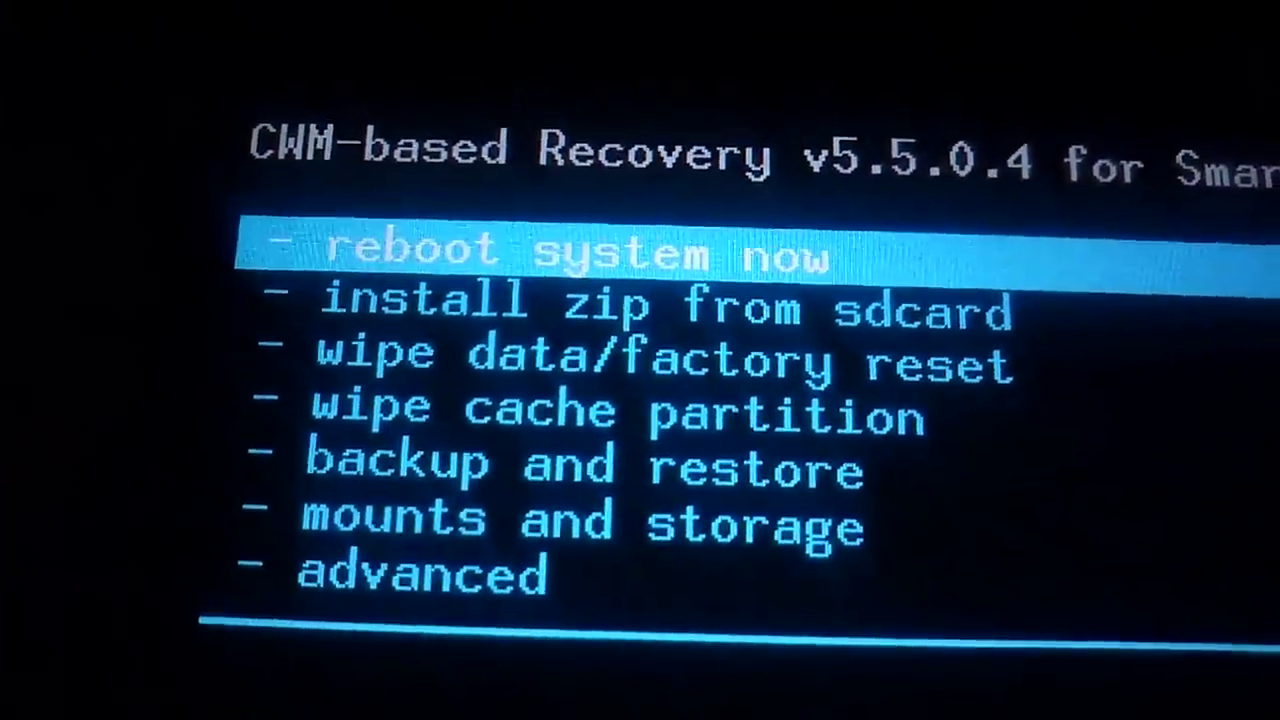
- Choose wipe data/factory reset in the tablet's CWM-based Recovery and move the selection to "Yes -- delete all user data"
key(Down)
key(Down)
key(Down)
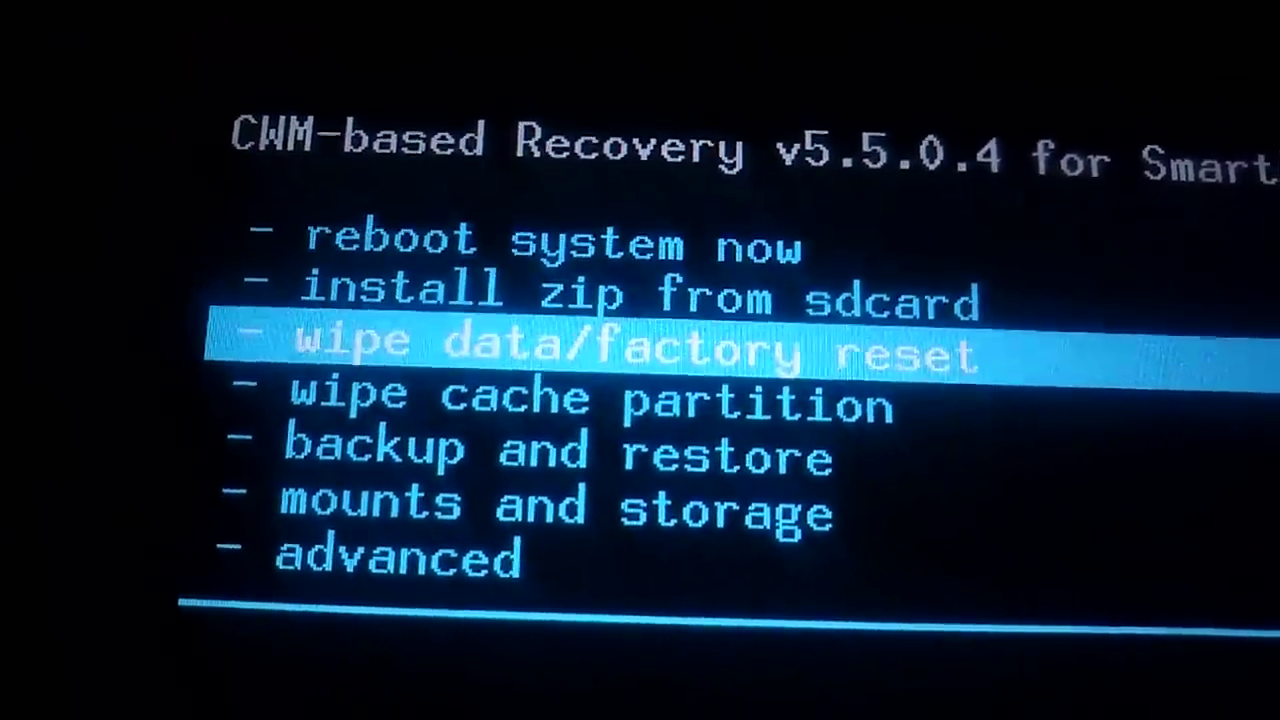
key(Up)
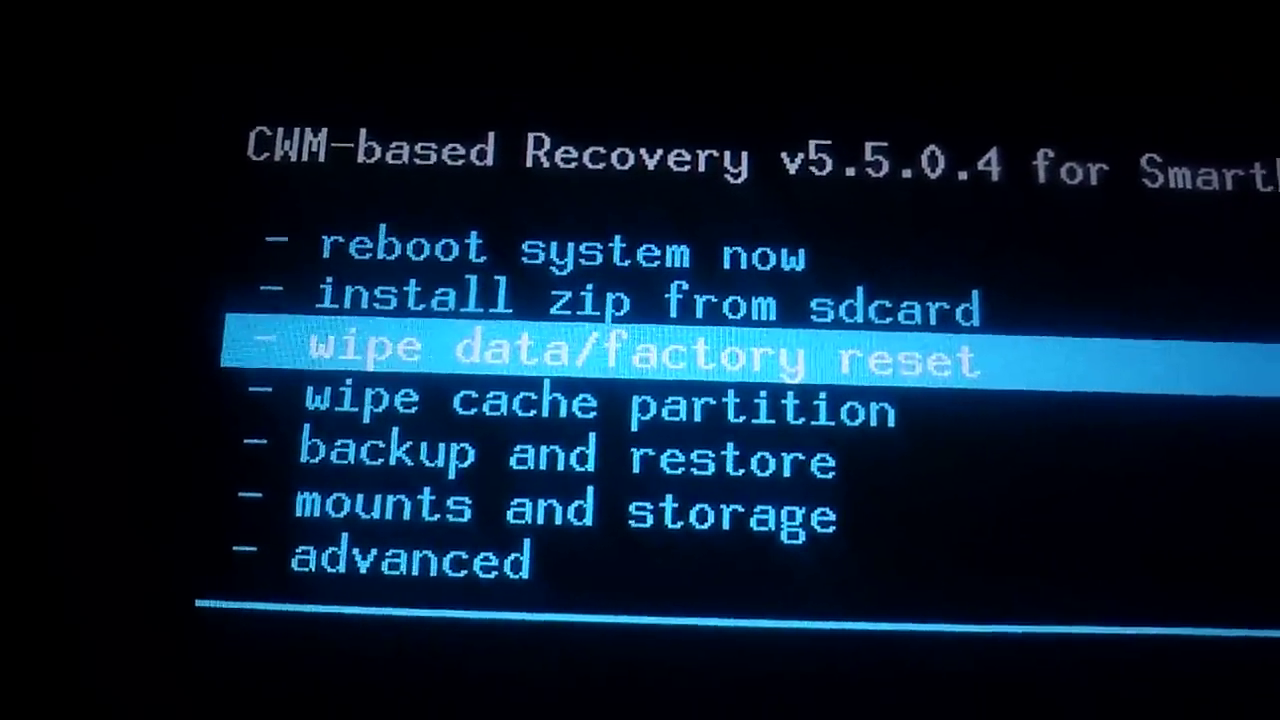
key(Return)
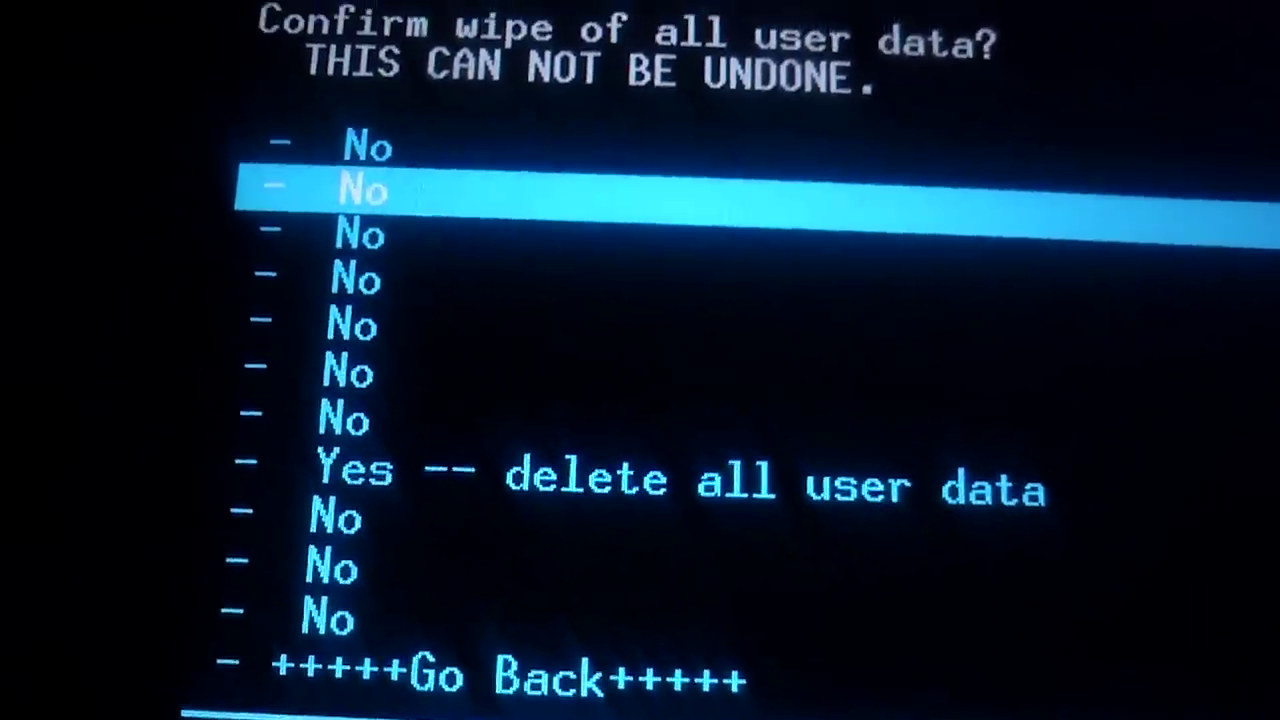
key(Up)
key(Up)
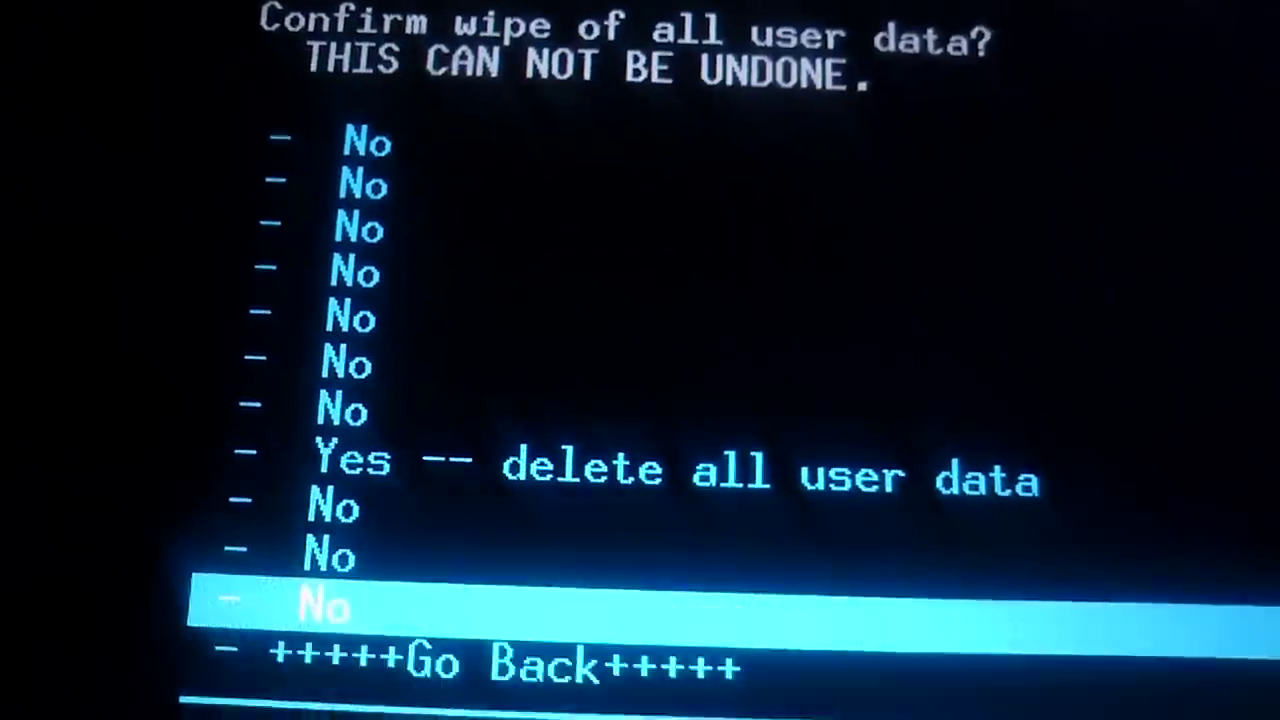
key(Up)
key(Up)
key(Up)
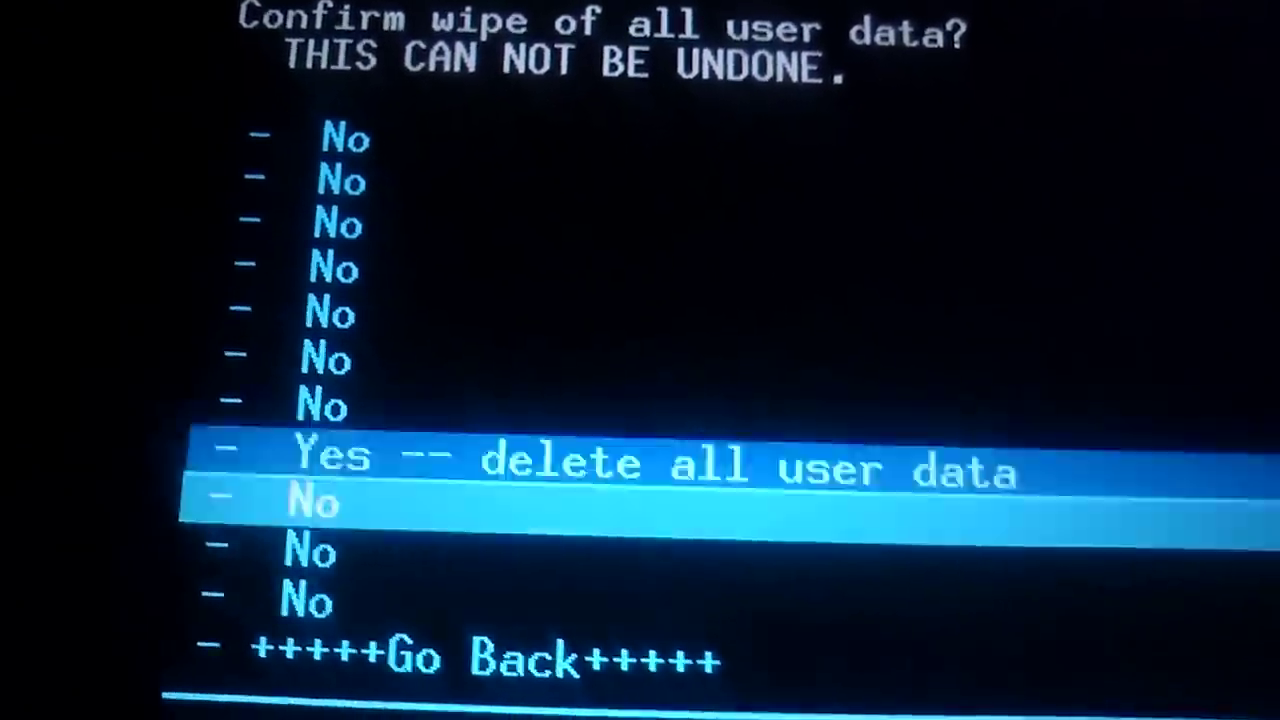